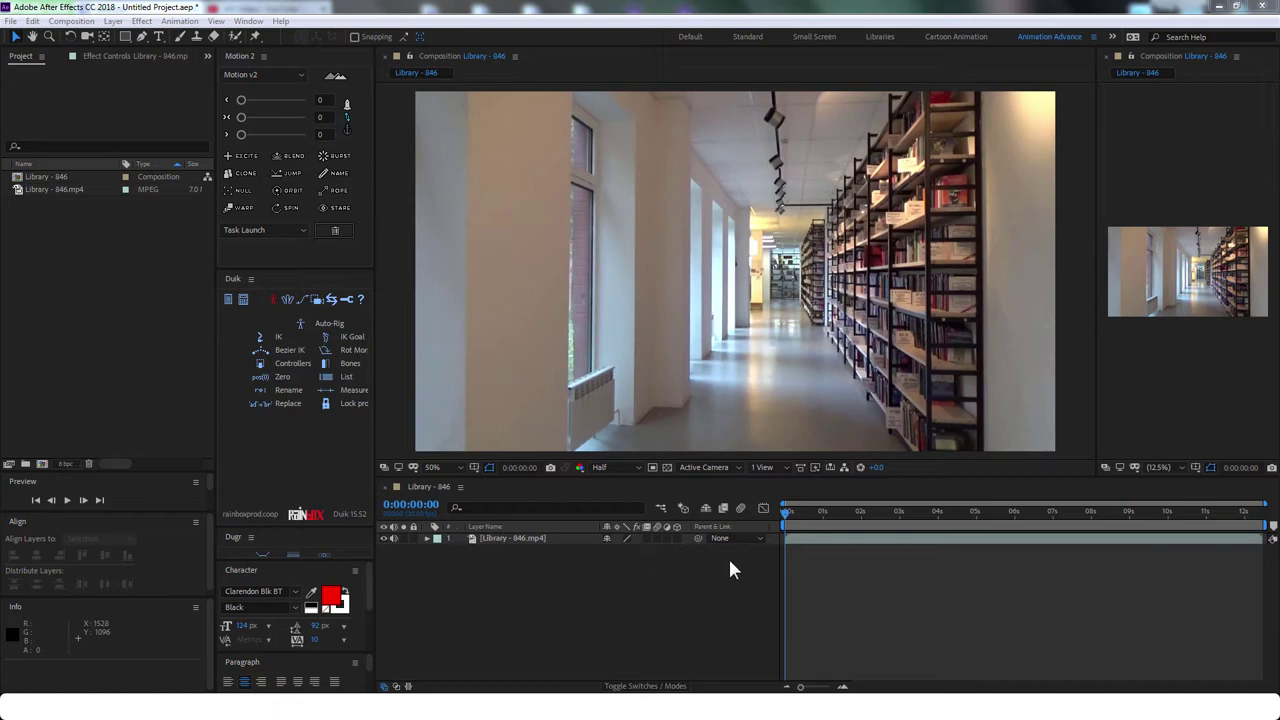
# Preview the corridor footage, then apply Track Camera to the Library - 846.mp4 layer.
pyautogui.click(65, 500)
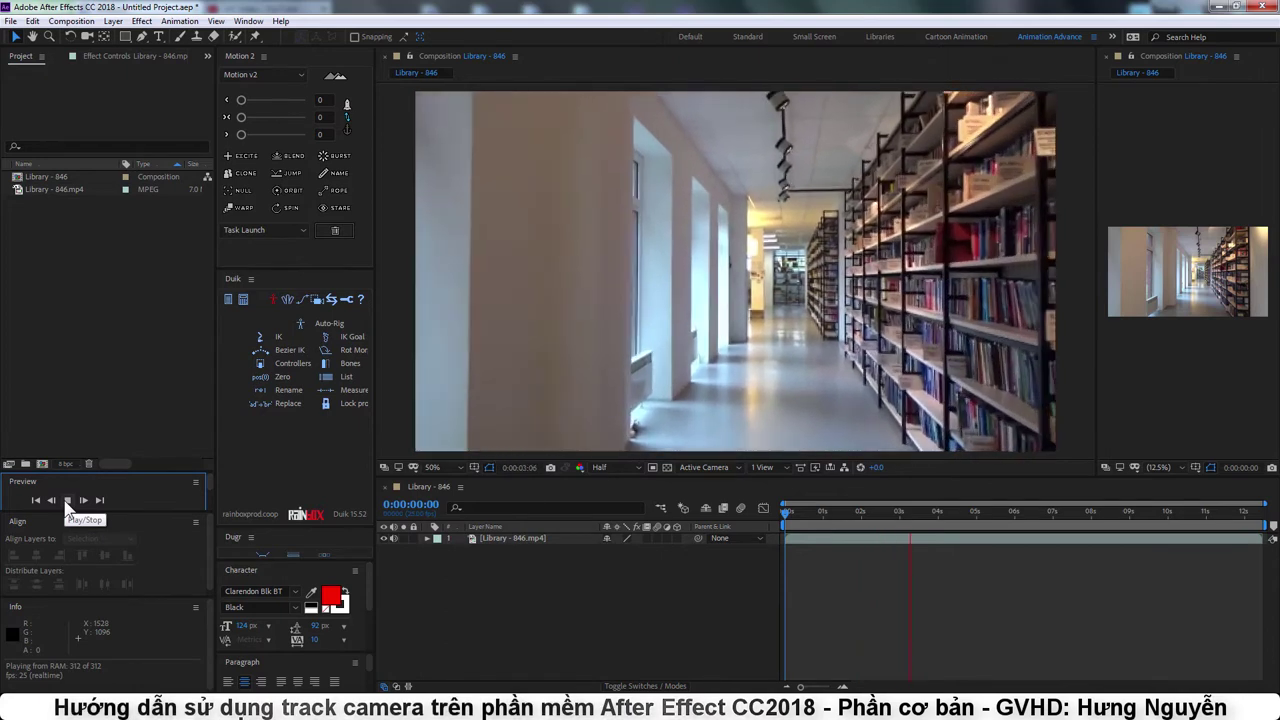
pyautogui.click(66, 500)
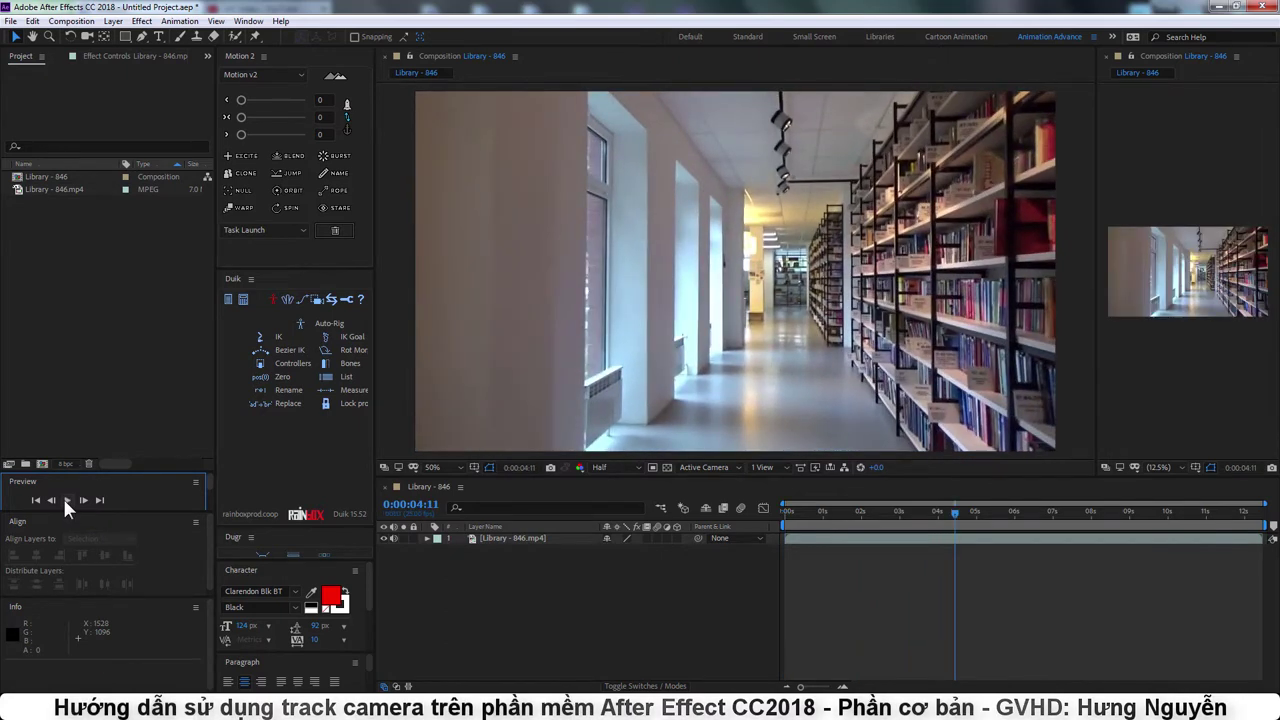
pyautogui.click(520, 538)
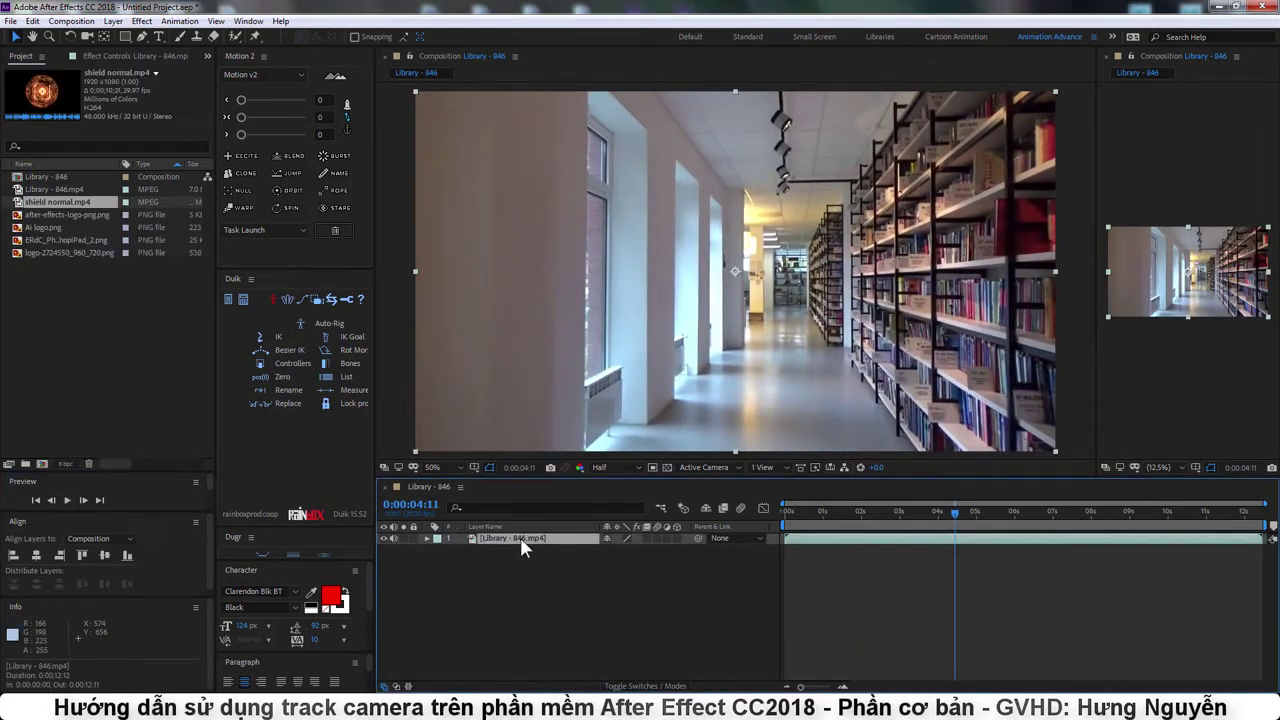
pyautogui.click(180, 20)
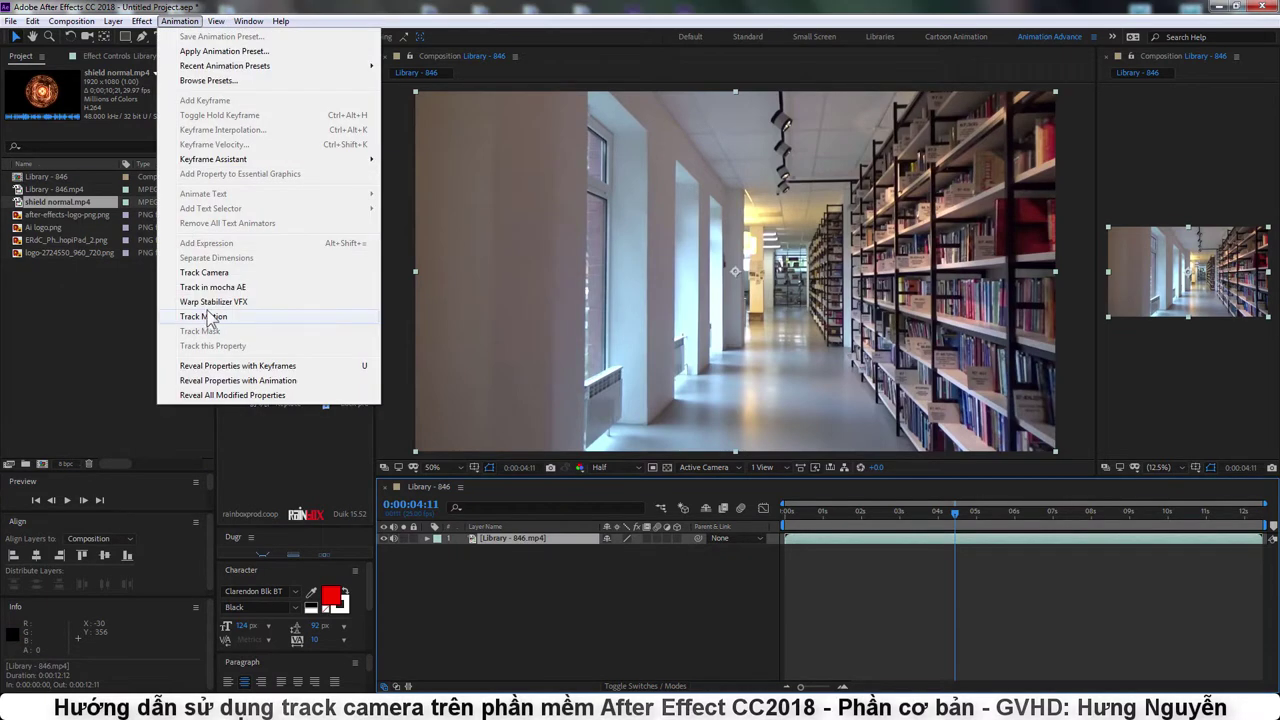
pyautogui.click(230, 273)
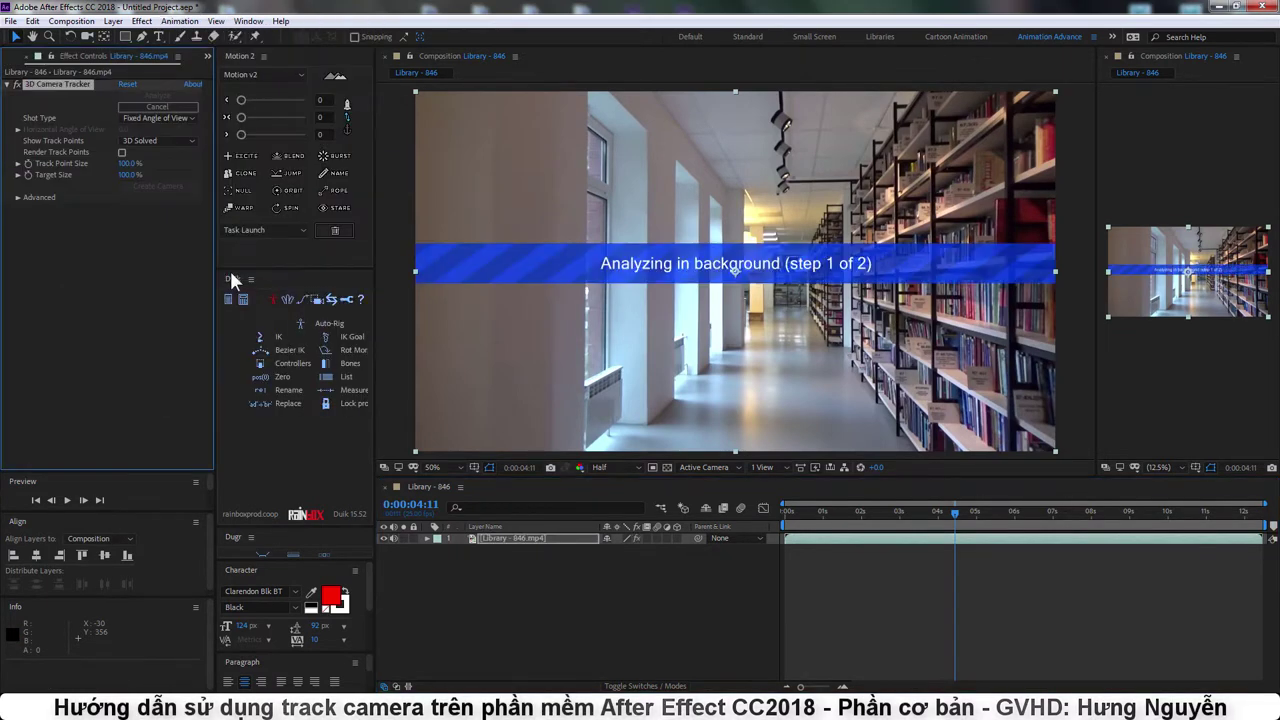
pyautogui.click(67, 111)
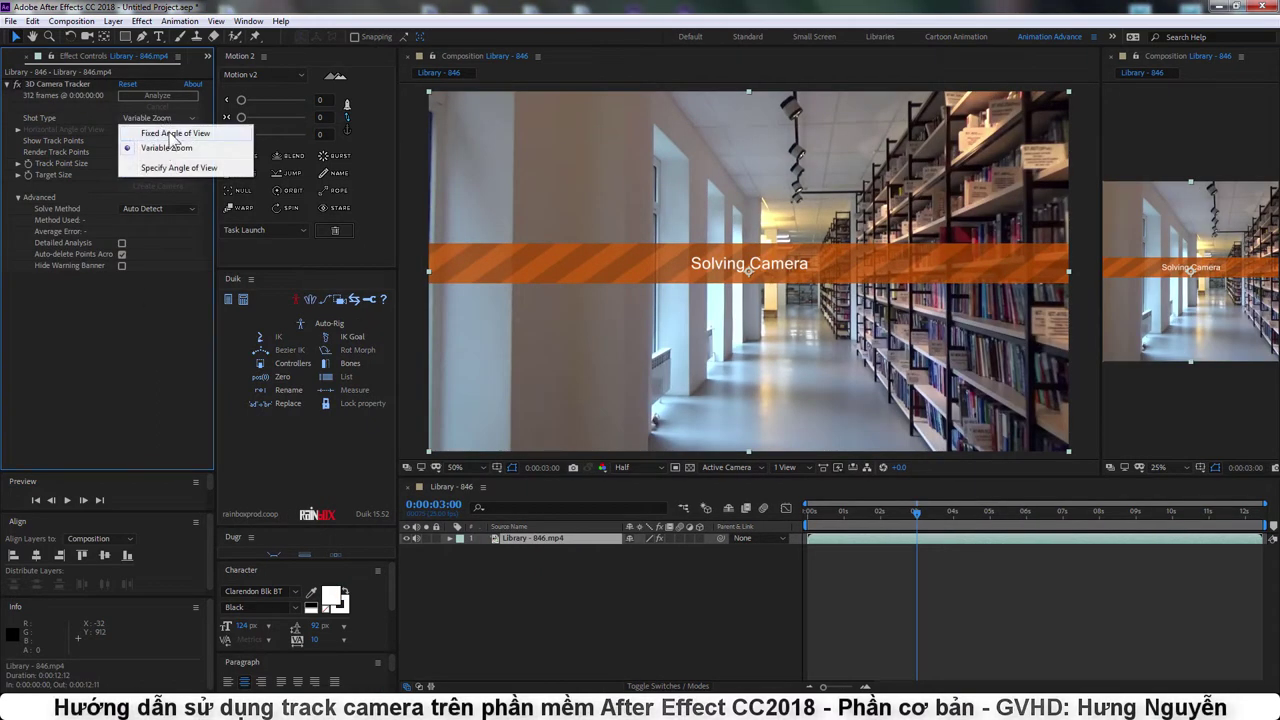
# Change the 3D Camera Tracker's Shot Type to Specify Angle of View.
pyautogui.click(178, 167)
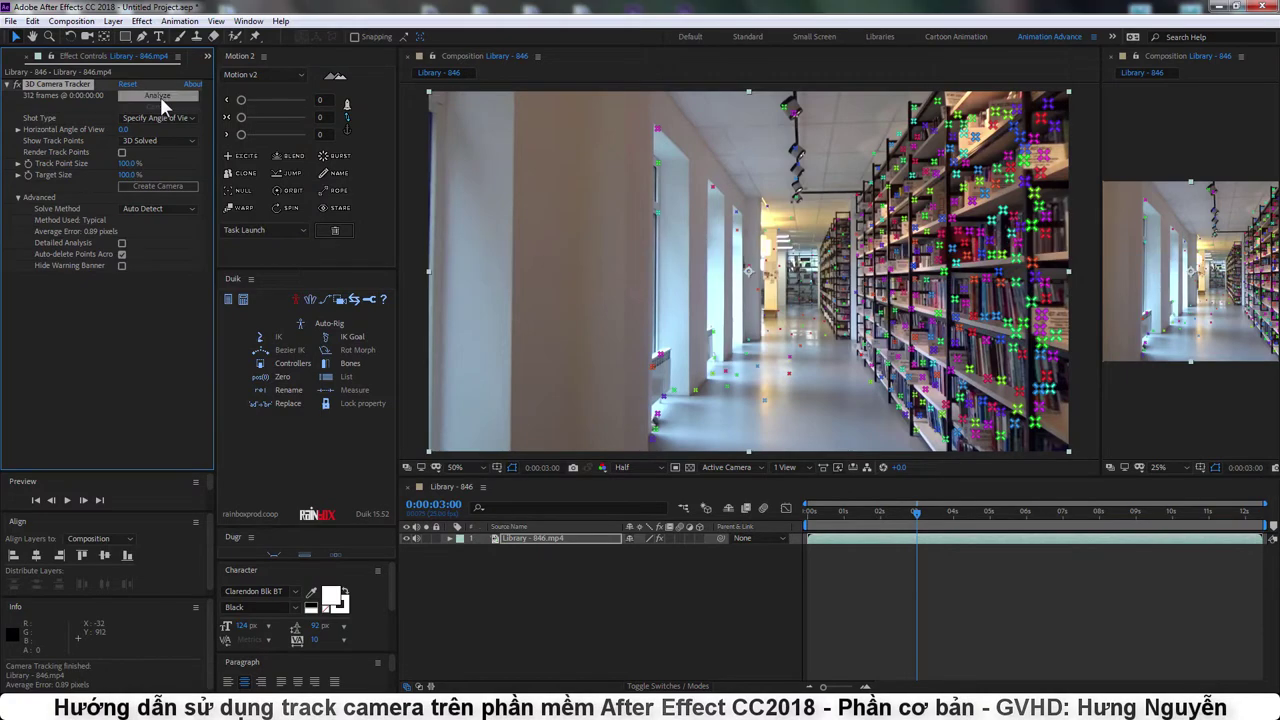
pyautogui.moveTo(820, 527); pyautogui.dragTo(858, 537)
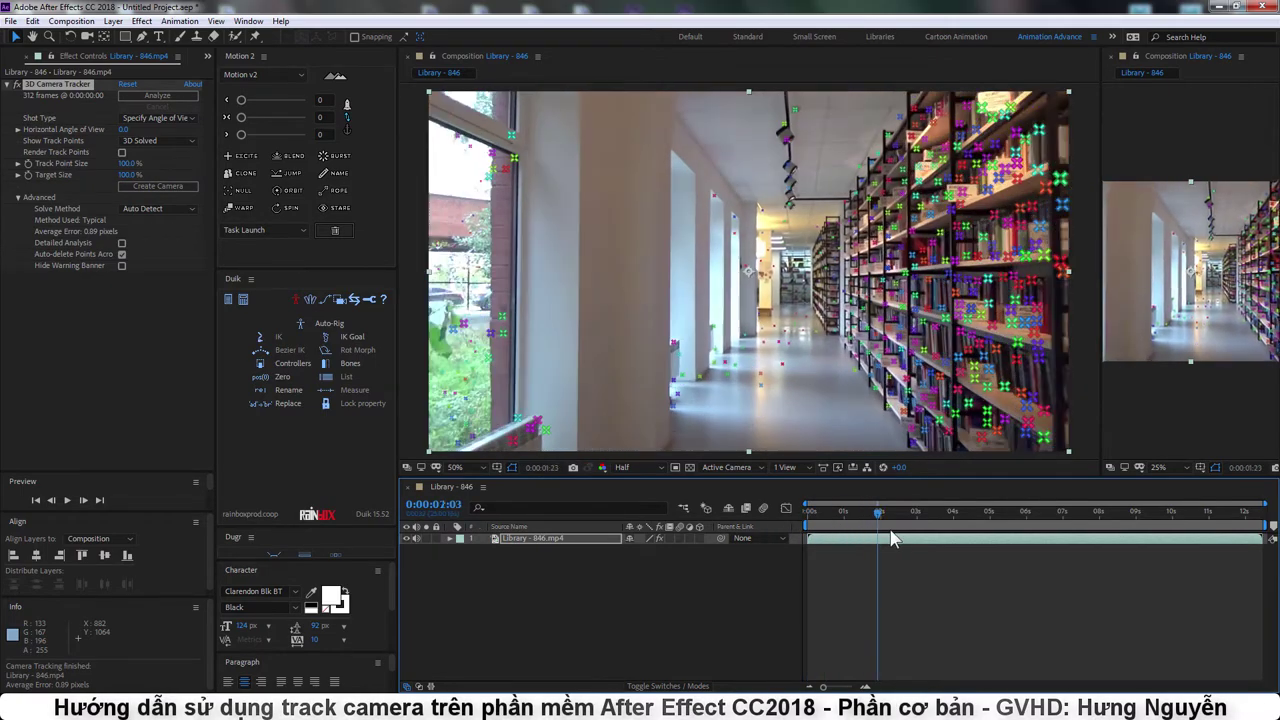
pyautogui.moveTo(858, 537); pyautogui.dragTo(937, 532)
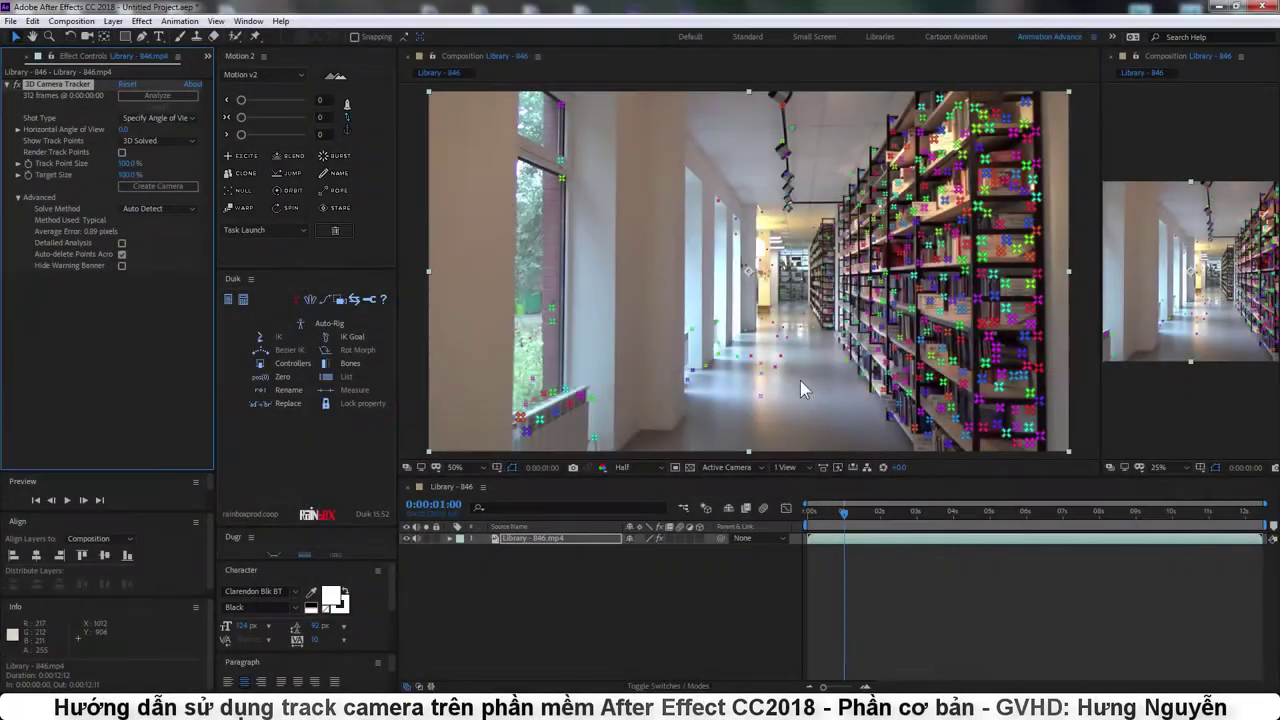
# Create a null and camera from the bookshelf track points, checking them around 0:00:03:01.
pyautogui.rightClick(913, 279)
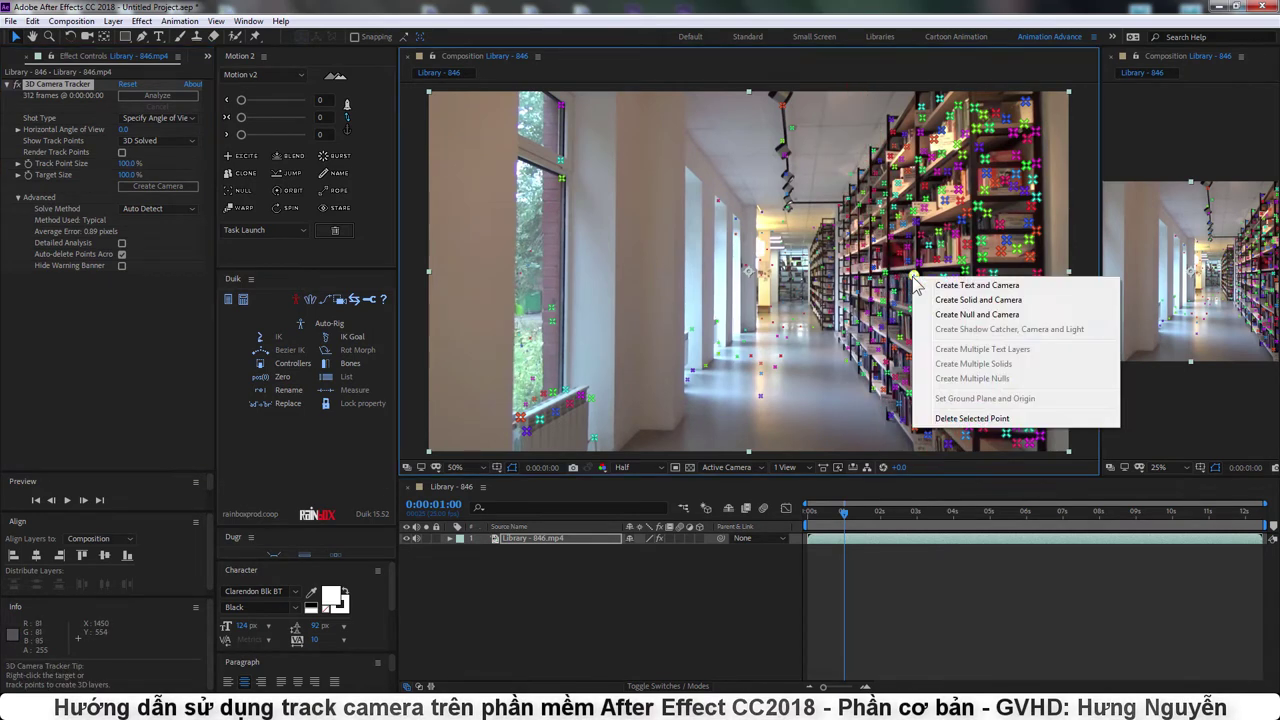
pyautogui.click(988, 316)
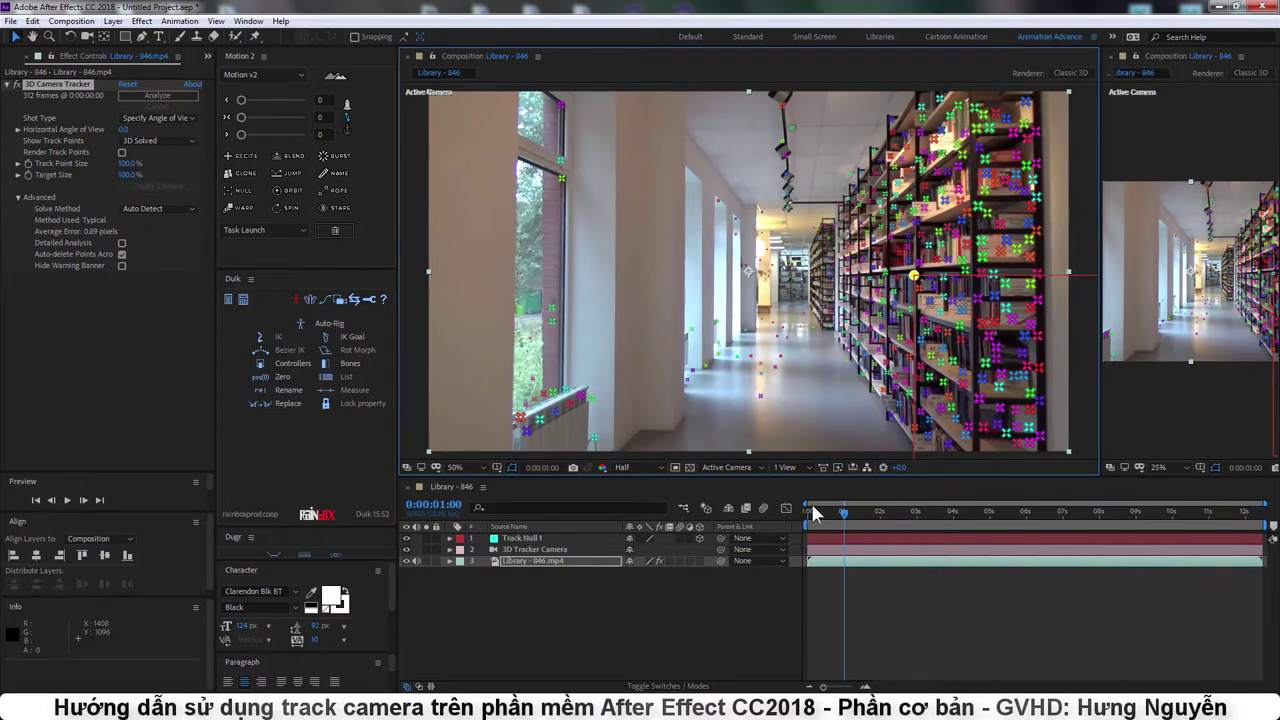
pyautogui.moveTo(812, 511); pyautogui.dragTo(895, 537)
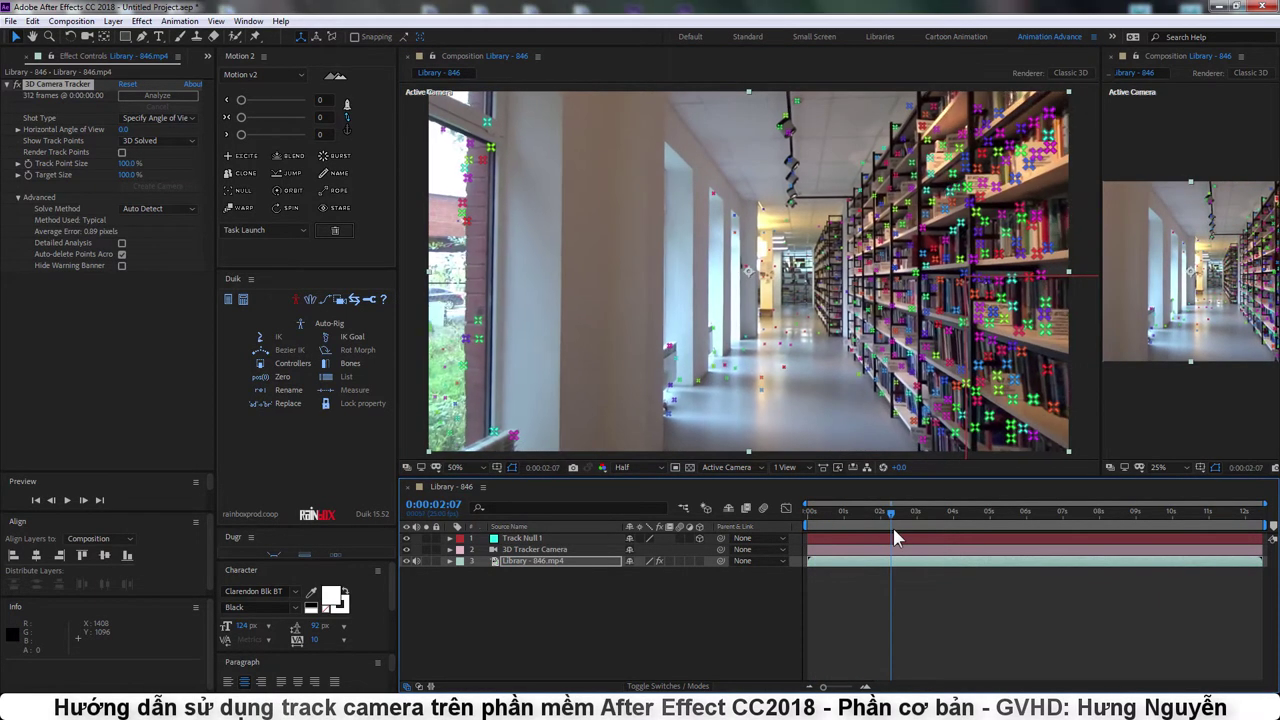
pyautogui.moveTo(895, 537)
pyautogui.mouseDown()
pyautogui.moveTo(922, 543)
pyautogui.moveTo(830, 553)
pyautogui.moveTo(893, 547)
pyautogui.moveTo(867, 522)
pyautogui.moveTo(789, 524)
pyautogui.mouseUp()
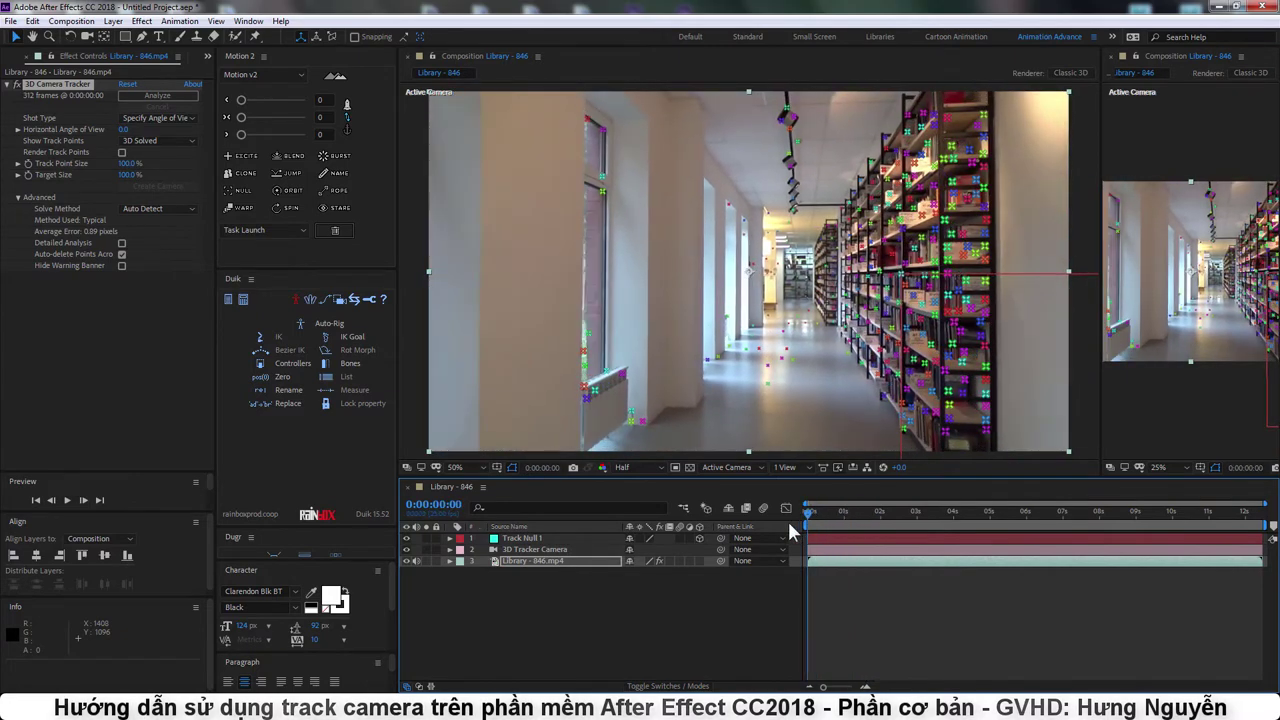
# Play back the track, then make another Track Null 1 from bookshelf points and scrub to verify.
pyautogui.press('space')
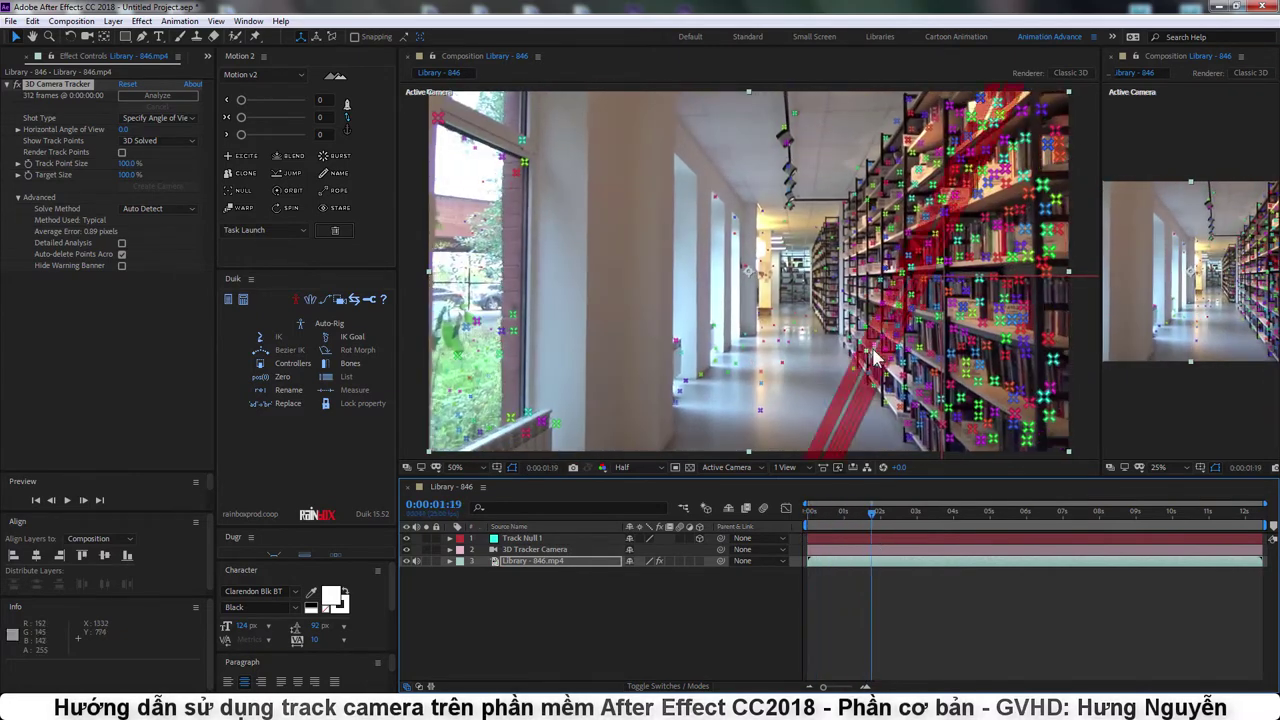
pyautogui.rightClick(889, 299)
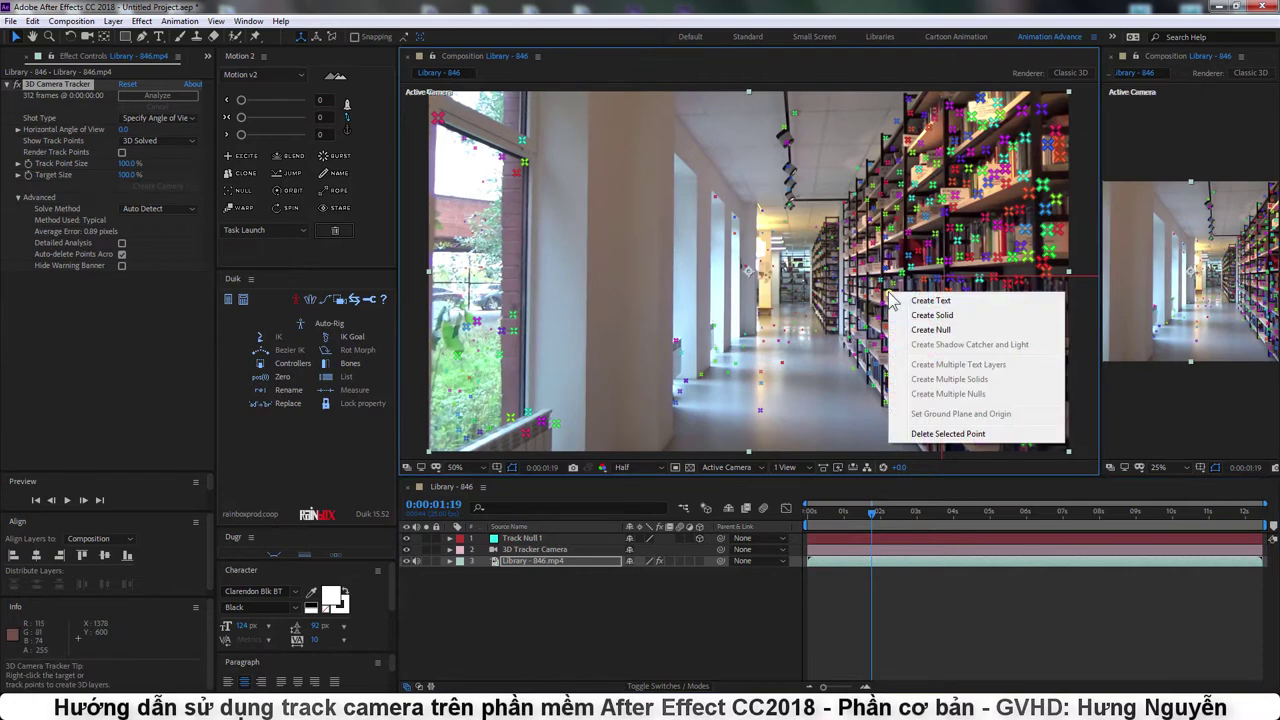
pyautogui.click(922, 330)
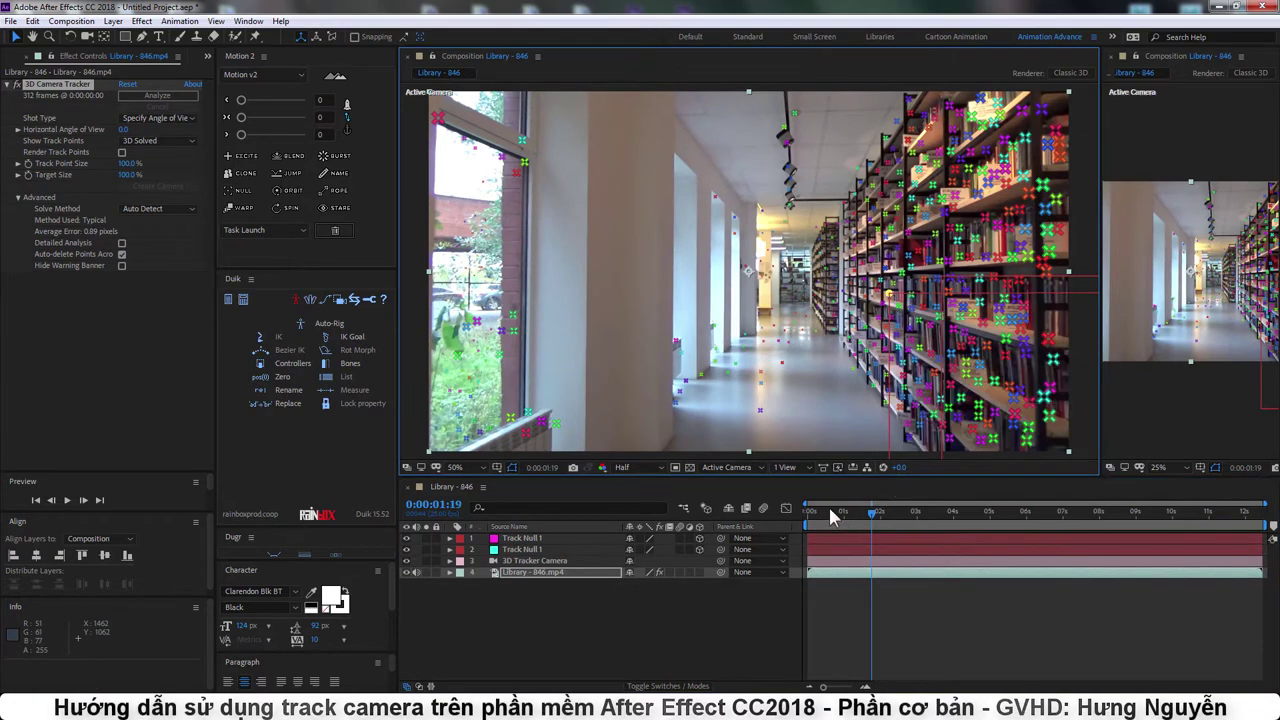
pyautogui.moveTo(818, 508)
pyautogui.mouseDown()
pyautogui.moveTo(905, 546)
pyautogui.moveTo(780, 530)
pyautogui.mouseUp()
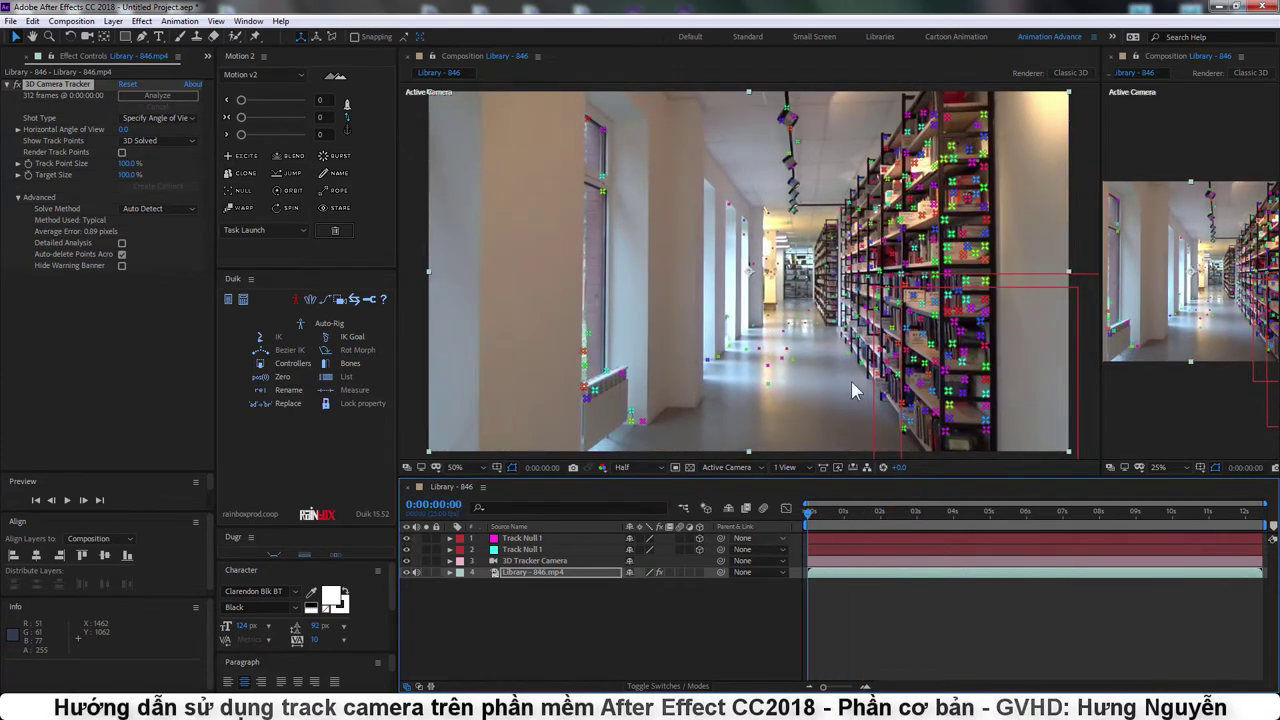
# Make another Track Null 1 from nearby bookshelf track points and scrub the footage to review.
pyautogui.rightClick(848, 299)
pyautogui.click(883, 335)
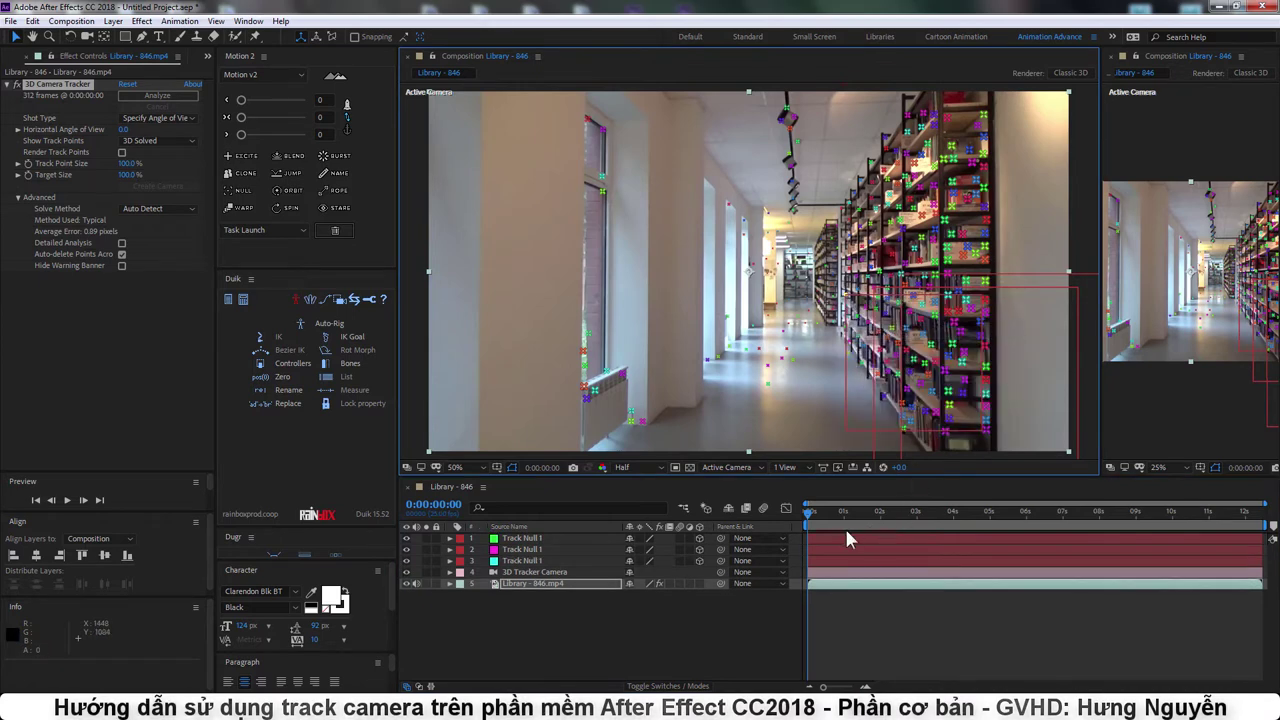
pyautogui.moveTo(817, 519)
pyautogui.mouseDown()
pyautogui.moveTo(803, 520)
pyautogui.moveTo(907, 540)
pyautogui.mouseUp()
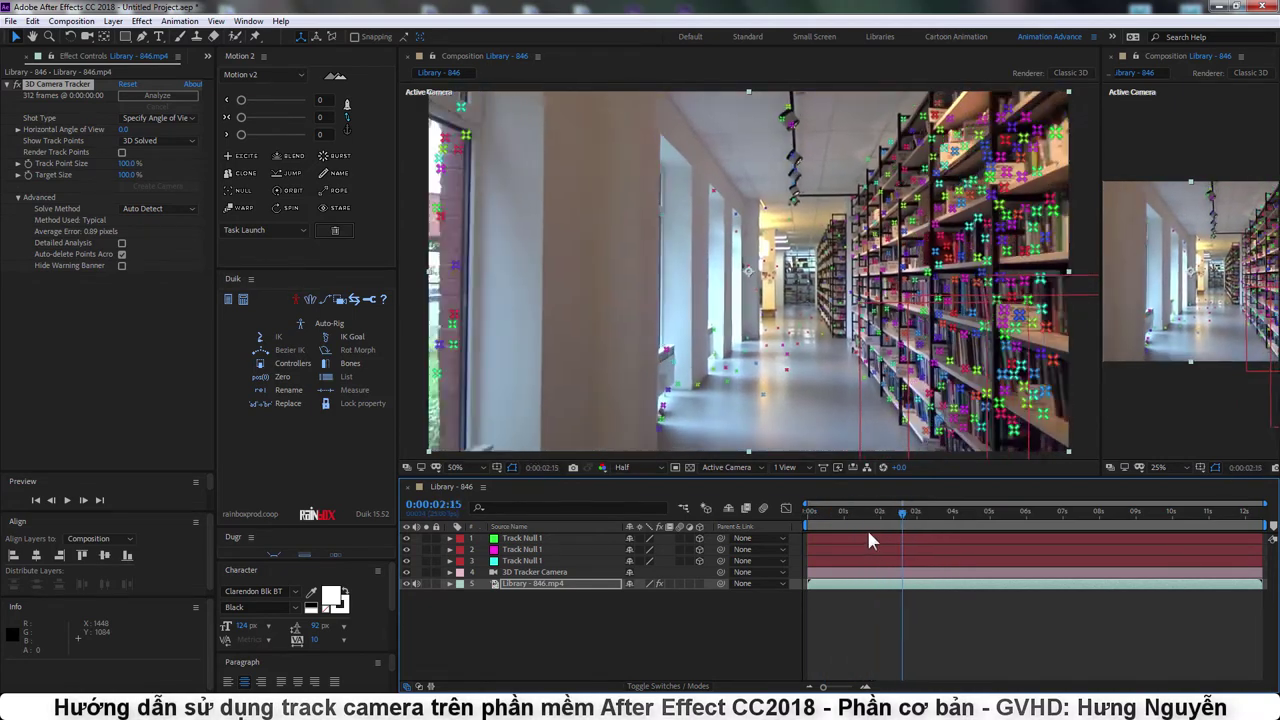
# From the first frame, create a Track Null 1 on the left window-wall track points.
pyautogui.moveTo(907, 540); pyautogui.dragTo(780, 541)
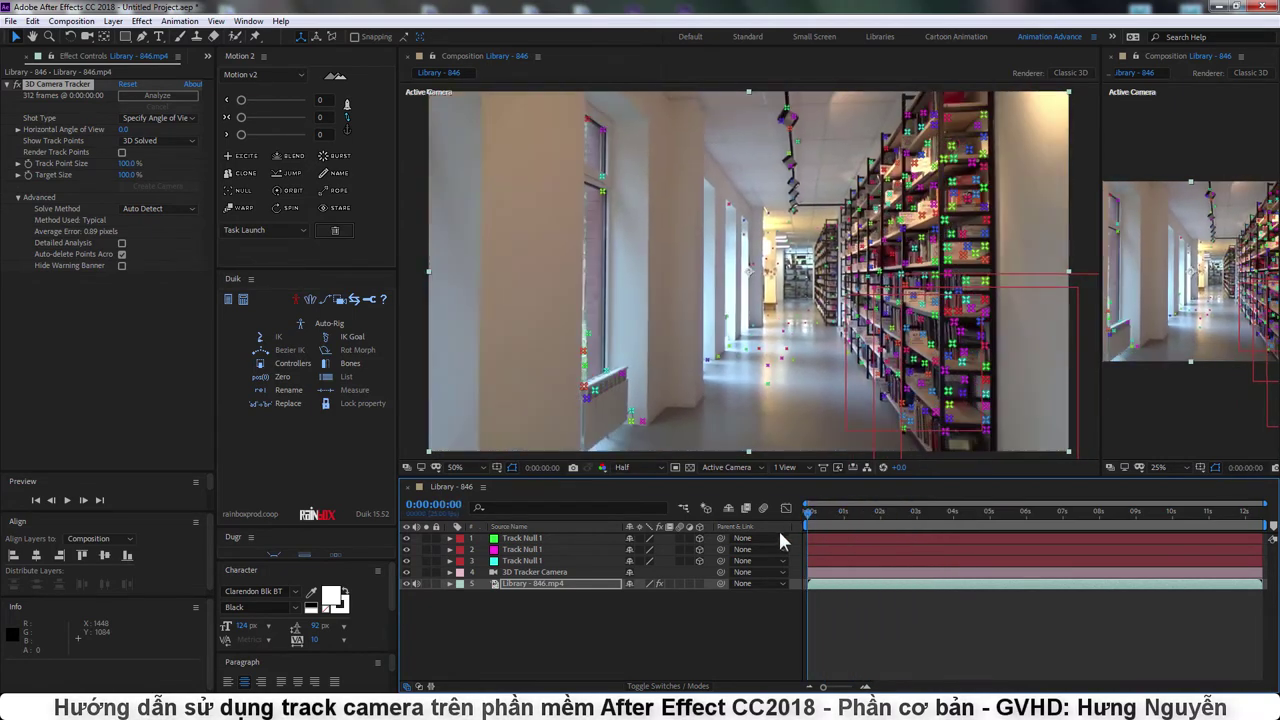
pyautogui.click(606, 206)
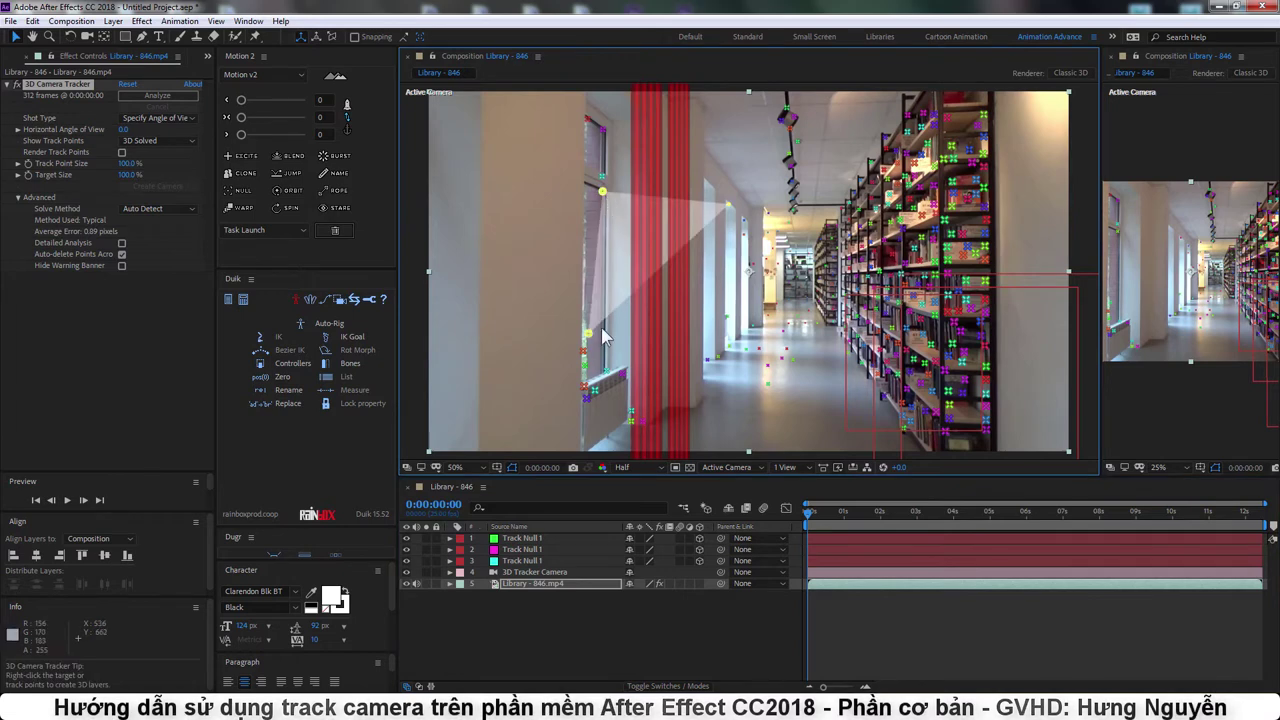
pyautogui.rightClick(728, 204)
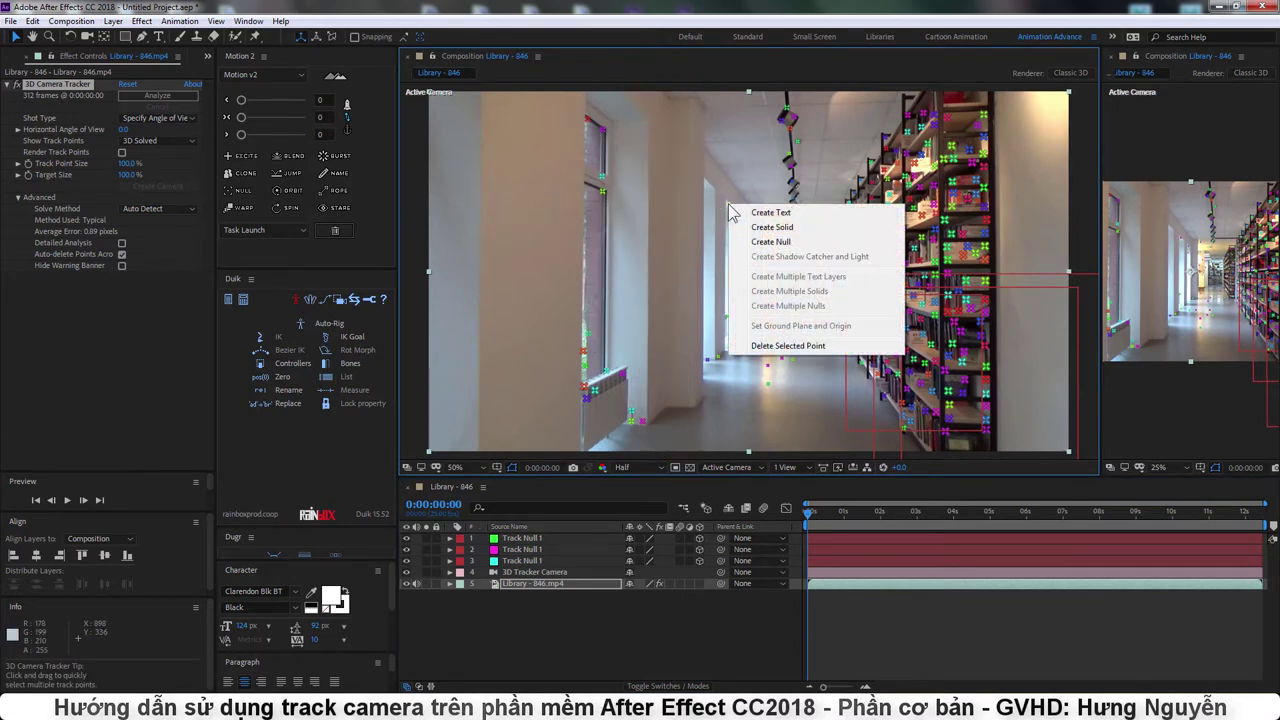
pyautogui.rightClick(604, 194)
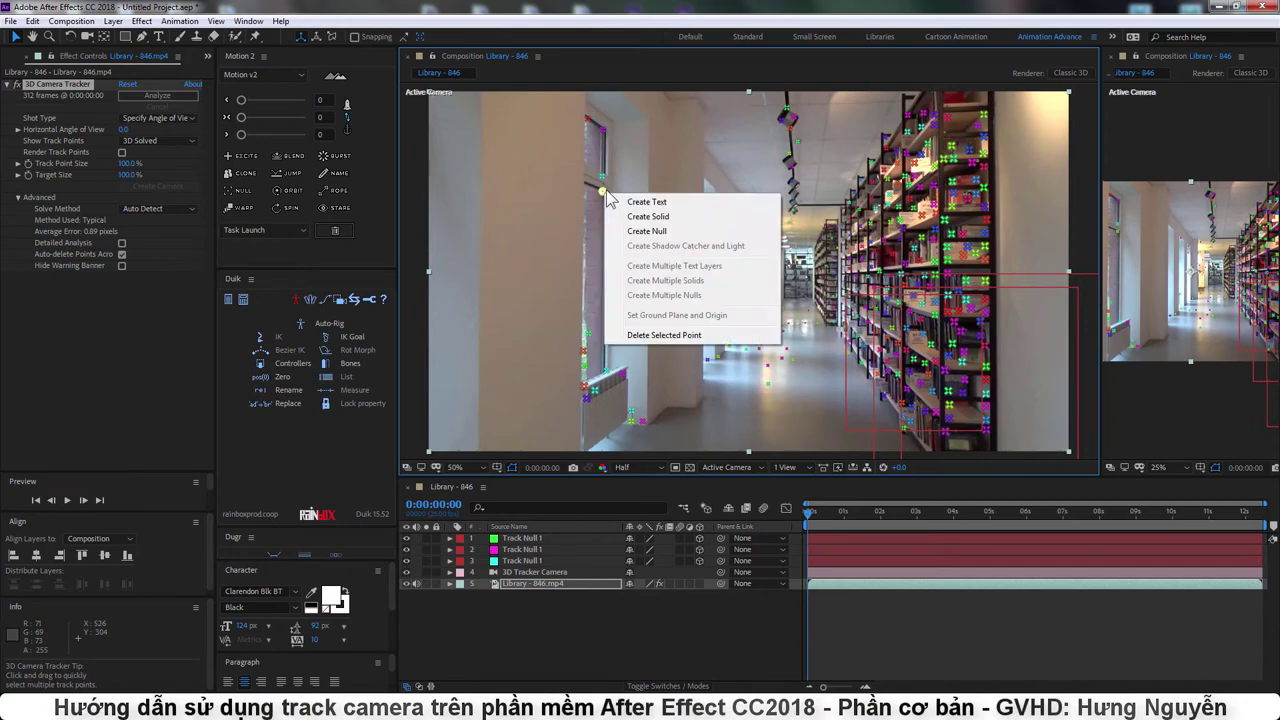
pyautogui.click(650, 232)
pyautogui.moveTo(833, 519); pyautogui.dragTo(971, 553)
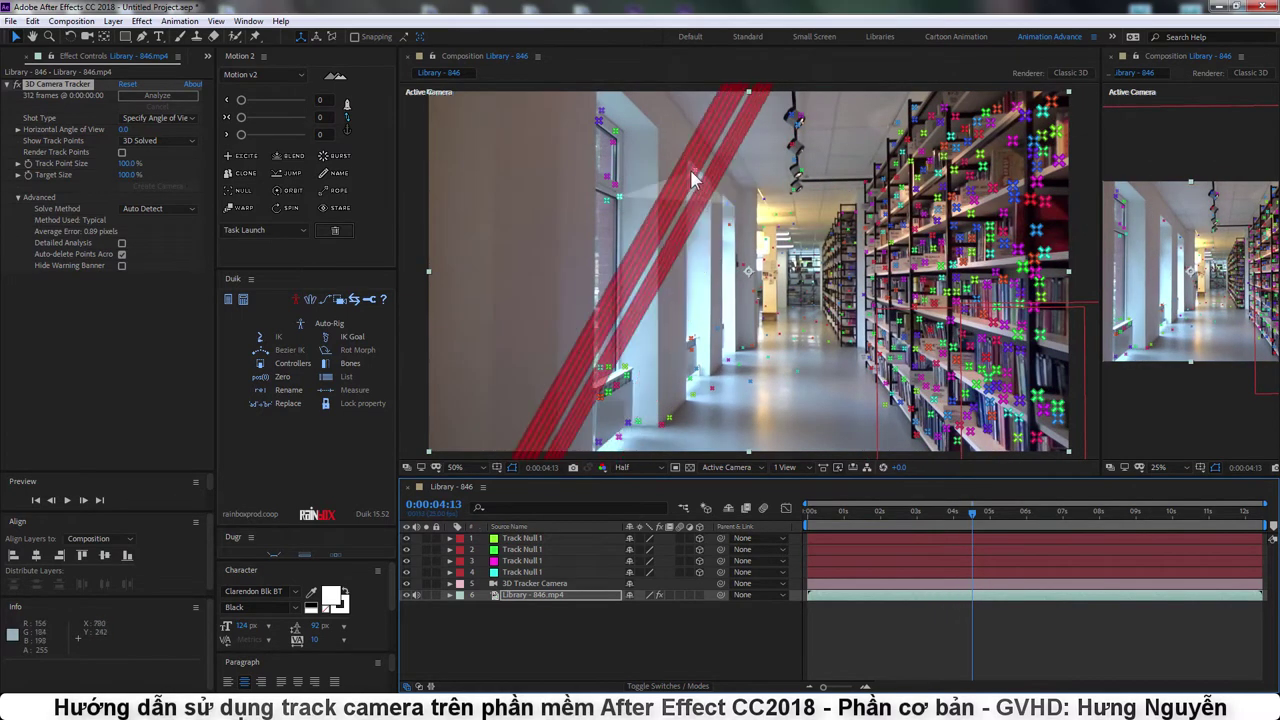
# Create a Track Null 1 from the floor track points at the start of the footage.
pyautogui.click(697, 177)
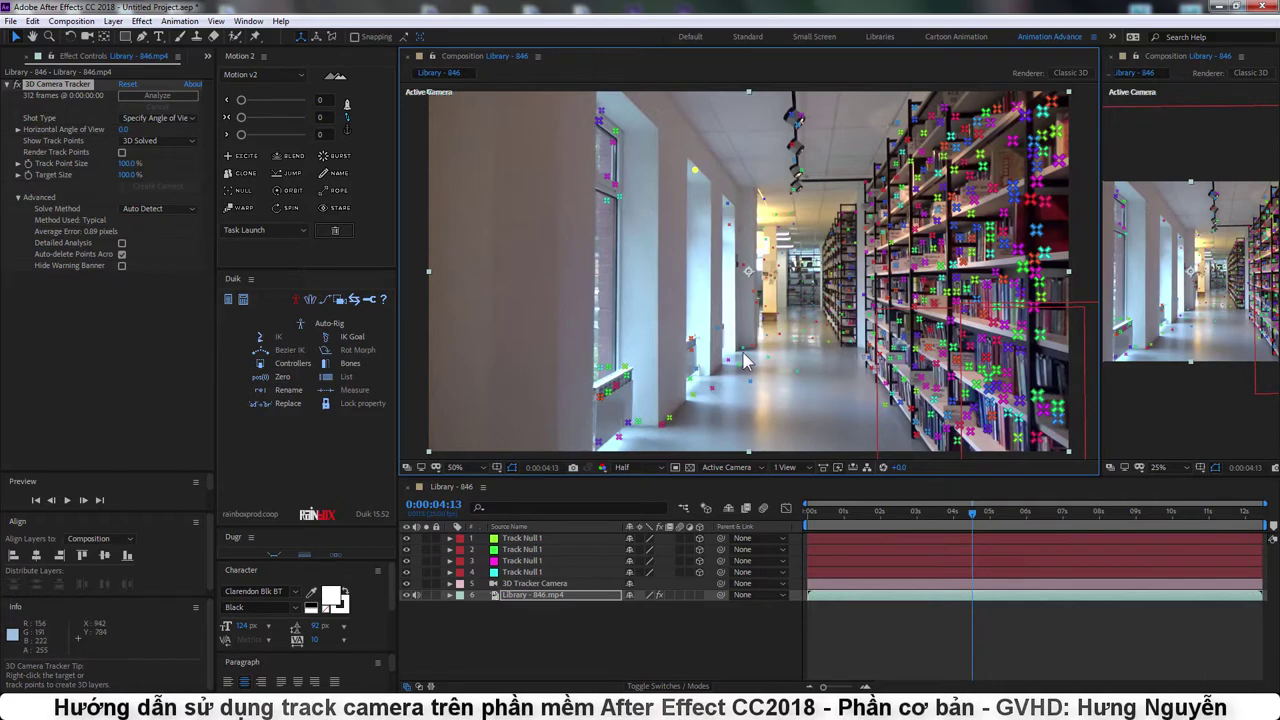
pyautogui.moveTo(878, 509)
pyautogui.mouseDown()
pyautogui.moveTo(785, 515)
pyautogui.moveTo(987, 511)
pyautogui.mouseUp()
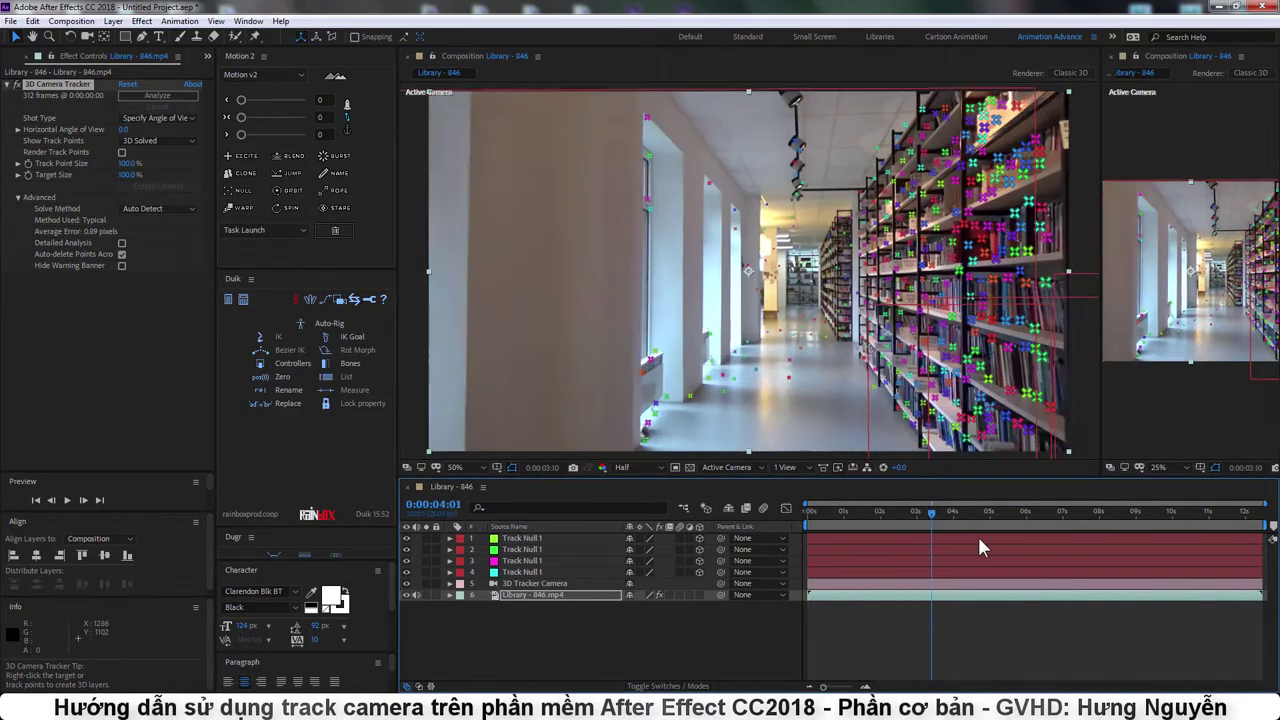
pyautogui.rightClick(742, 357)
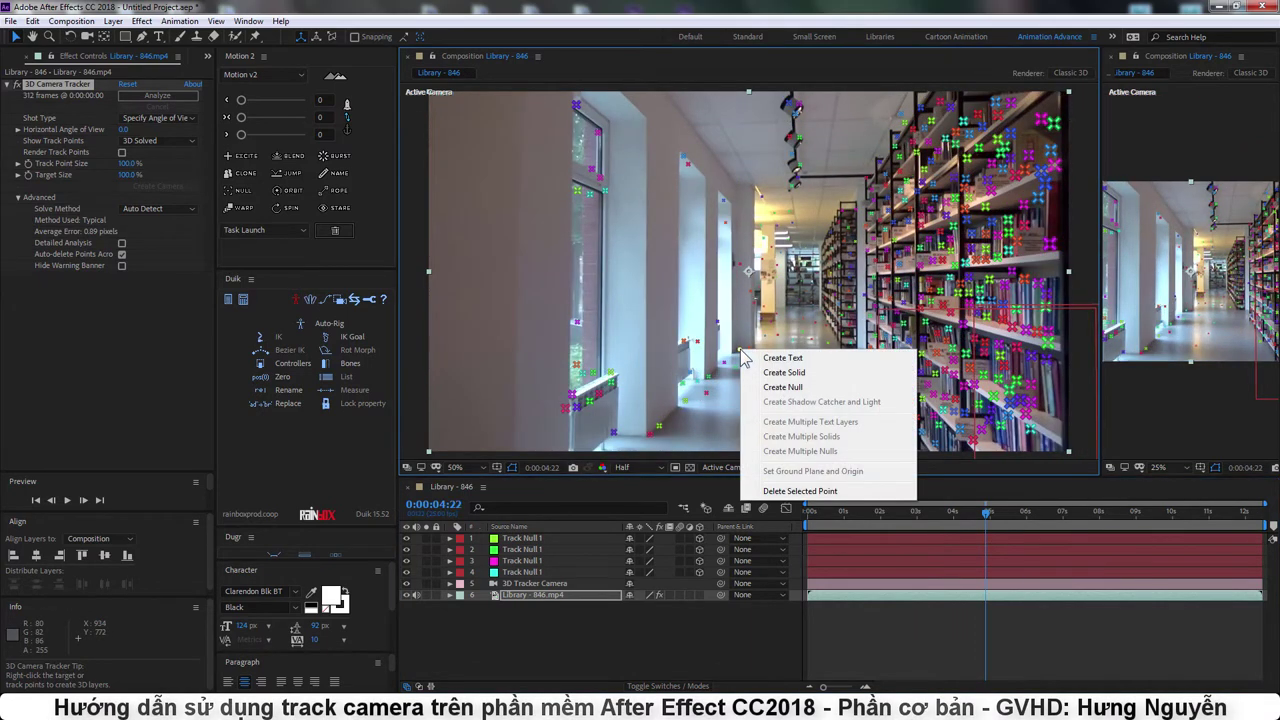
pyautogui.click(783, 387)
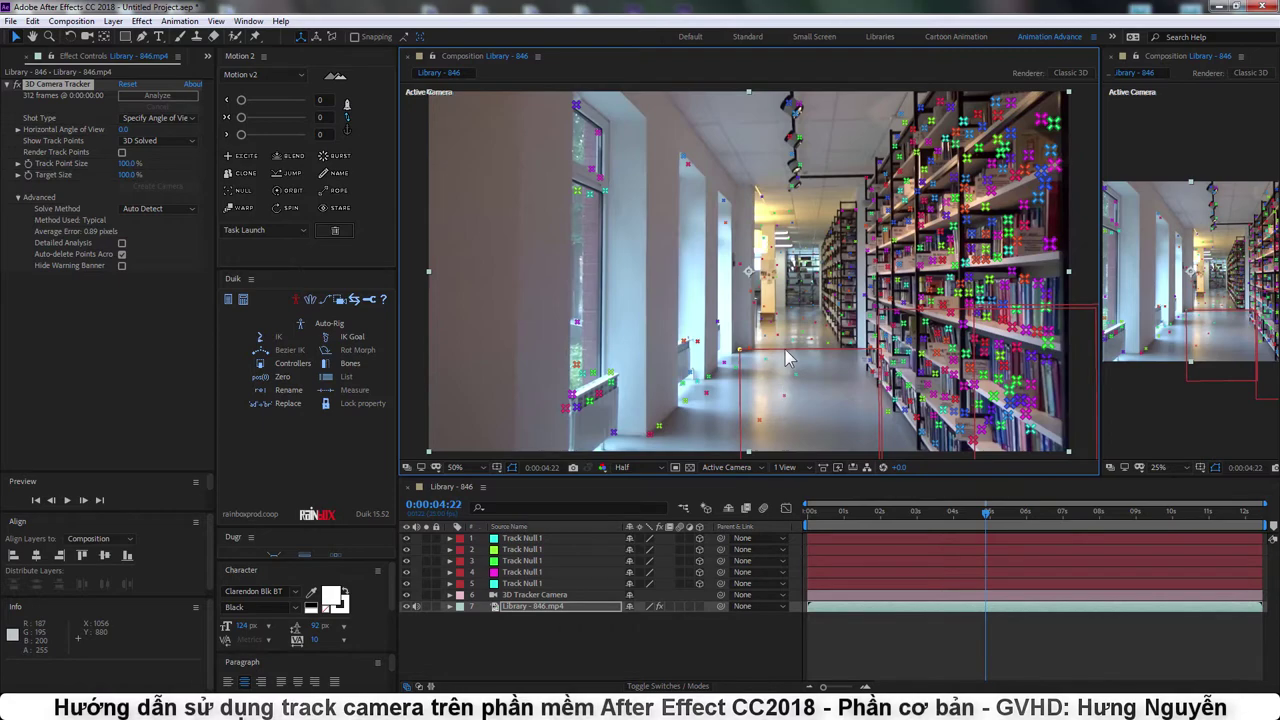
# At 0:00:08:23, select the corridor ceiling track points and bring up their tracker options.
pyautogui.moveTo(988, 520)
pyautogui.mouseDown()
pyautogui.moveTo(1170, 535)
pyautogui.moveTo(1039, 528)
pyautogui.moveTo(1123, 543)
pyautogui.mouseUp()
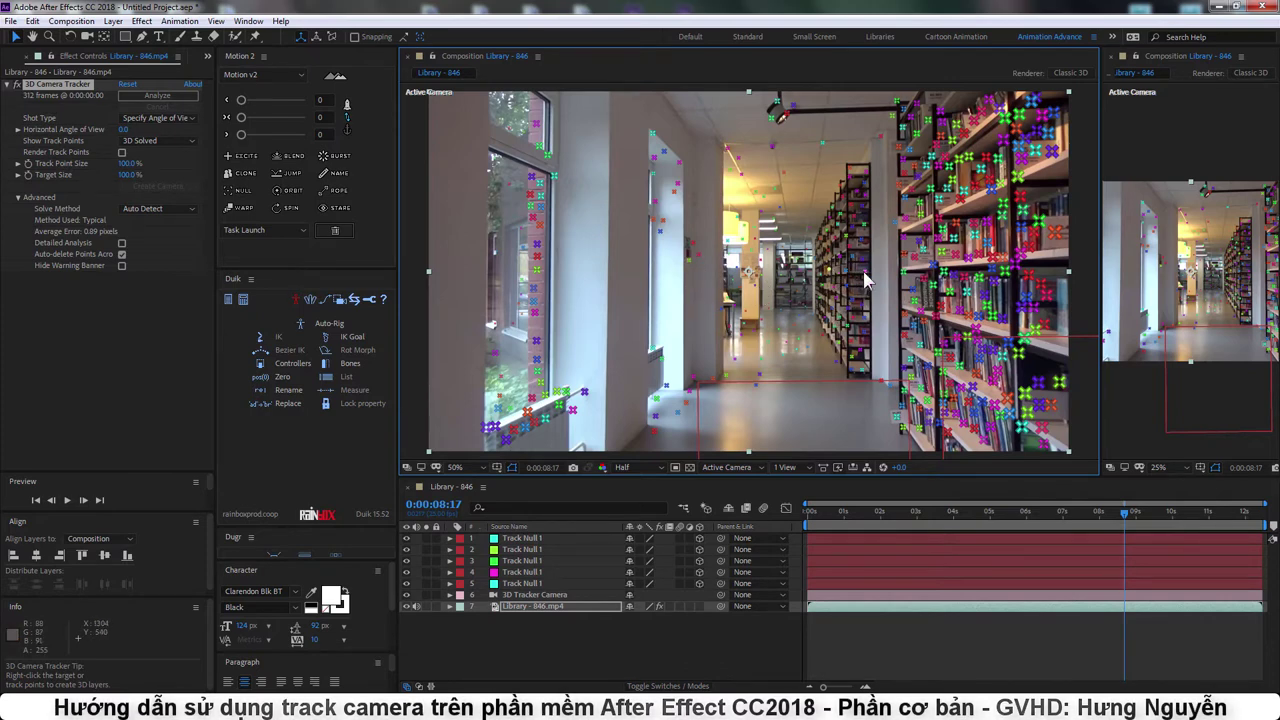
pyautogui.moveTo(1086, 512)
pyautogui.mouseDown()
pyautogui.moveTo(1138, 524)
pyautogui.moveTo(752, 542)
pyautogui.moveTo(1045, 569)
pyautogui.moveTo(1193, 563)
pyautogui.moveTo(1144, 563)
pyautogui.mouseUp()
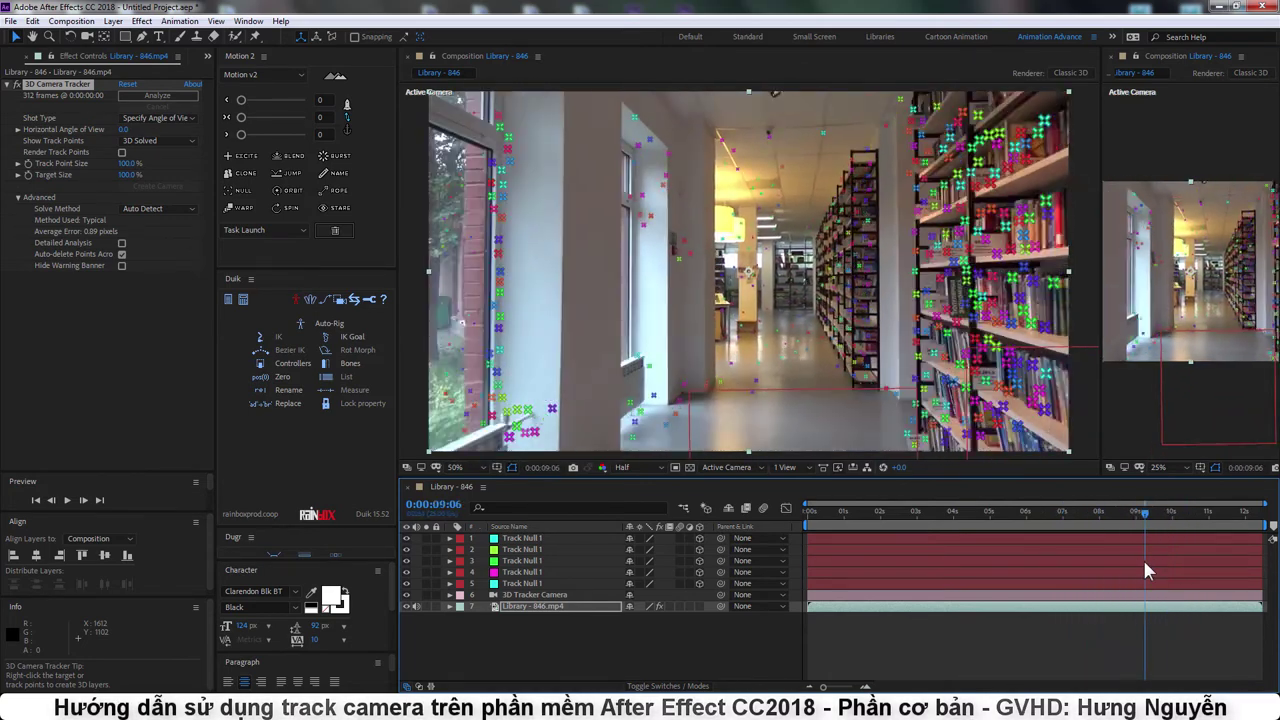
pyautogui.moveTo(1145, 570); pyautogui.dragTo(1133, 566)
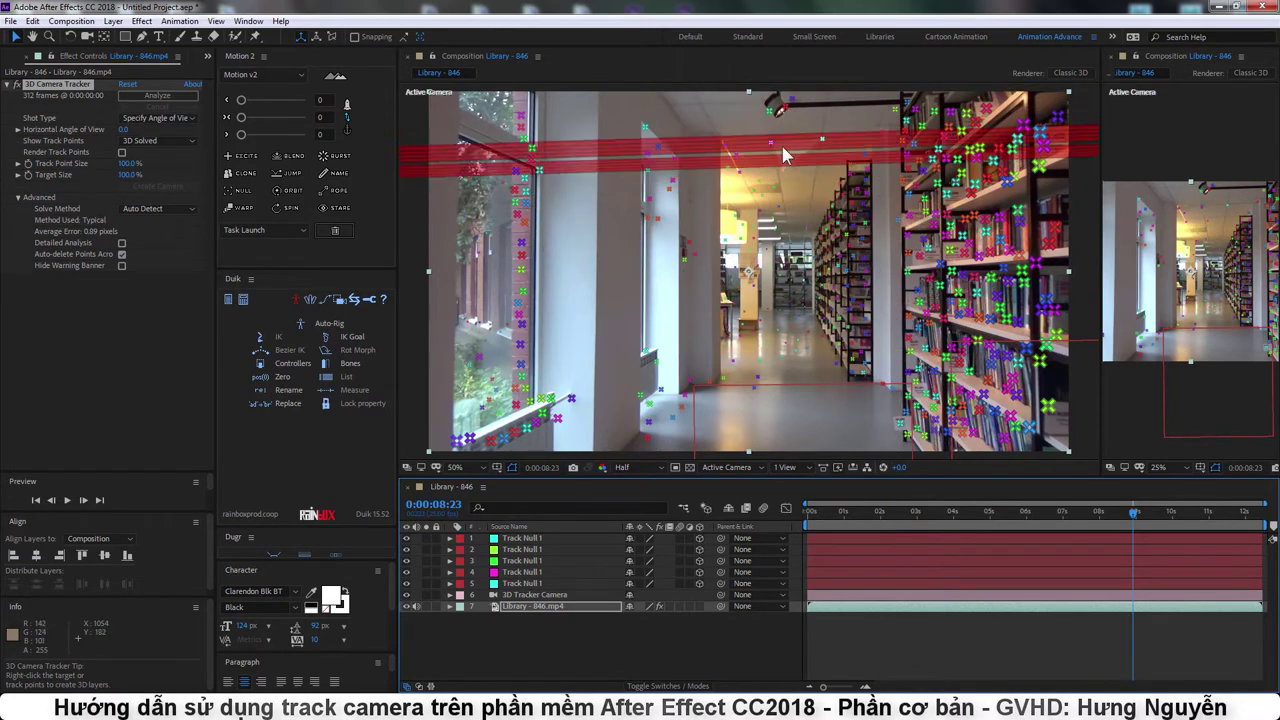
pyautogui.click(783, 149)
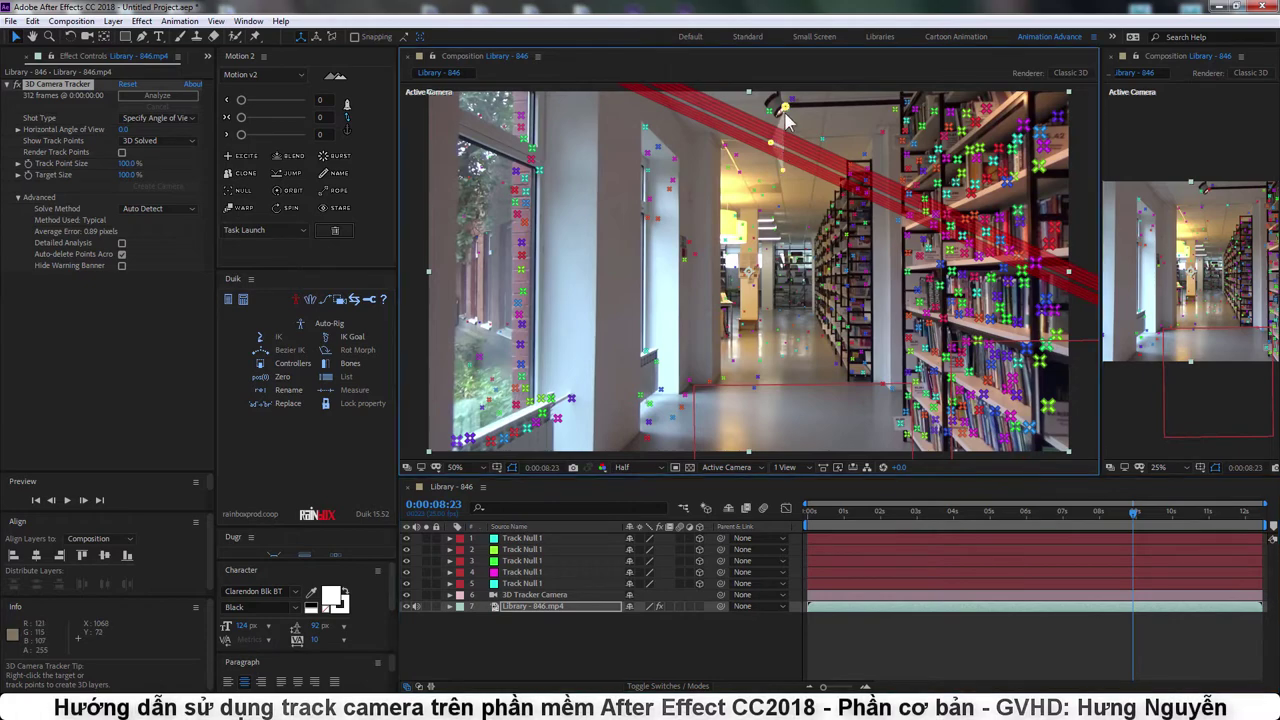
pyautogui.rightClick(786, 112)
# Create the ceiling null, then add after-effects-logo-png.png to the composition as a 3D layer.
pyautogui.click(849, 150)
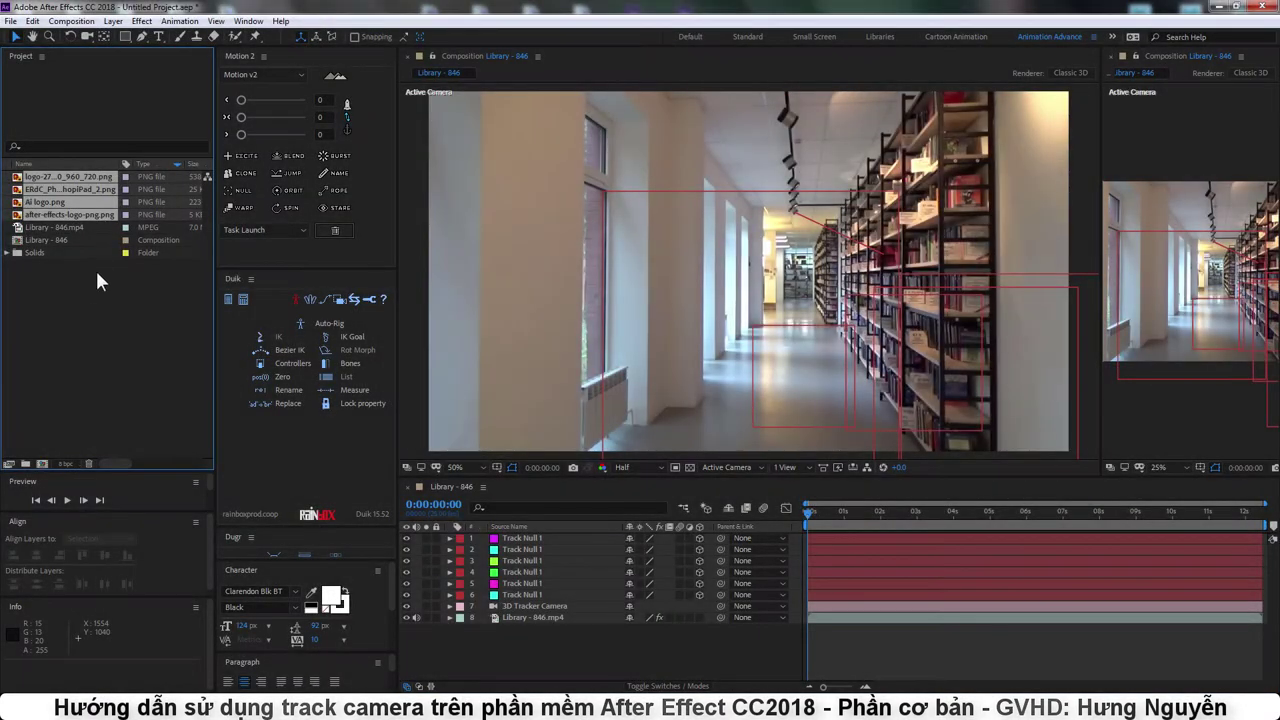
pyautogui.click(146, 161)
pyautogui.click(88, 269)
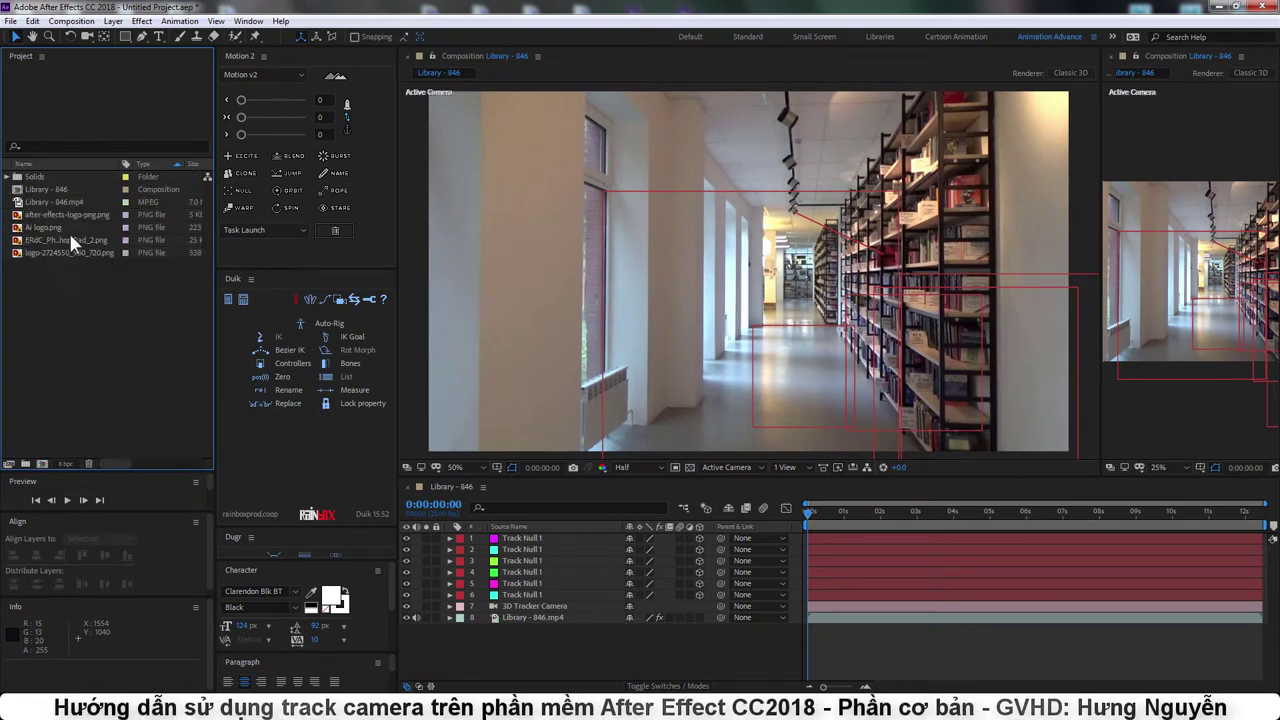
pyautogui.moveTo(55, 222)
pyautogui.mouseDown()
pyautogui.moveTo(524, 541)
pyautogui.moveTo(530, 531)
pyautogui.mouseUp()
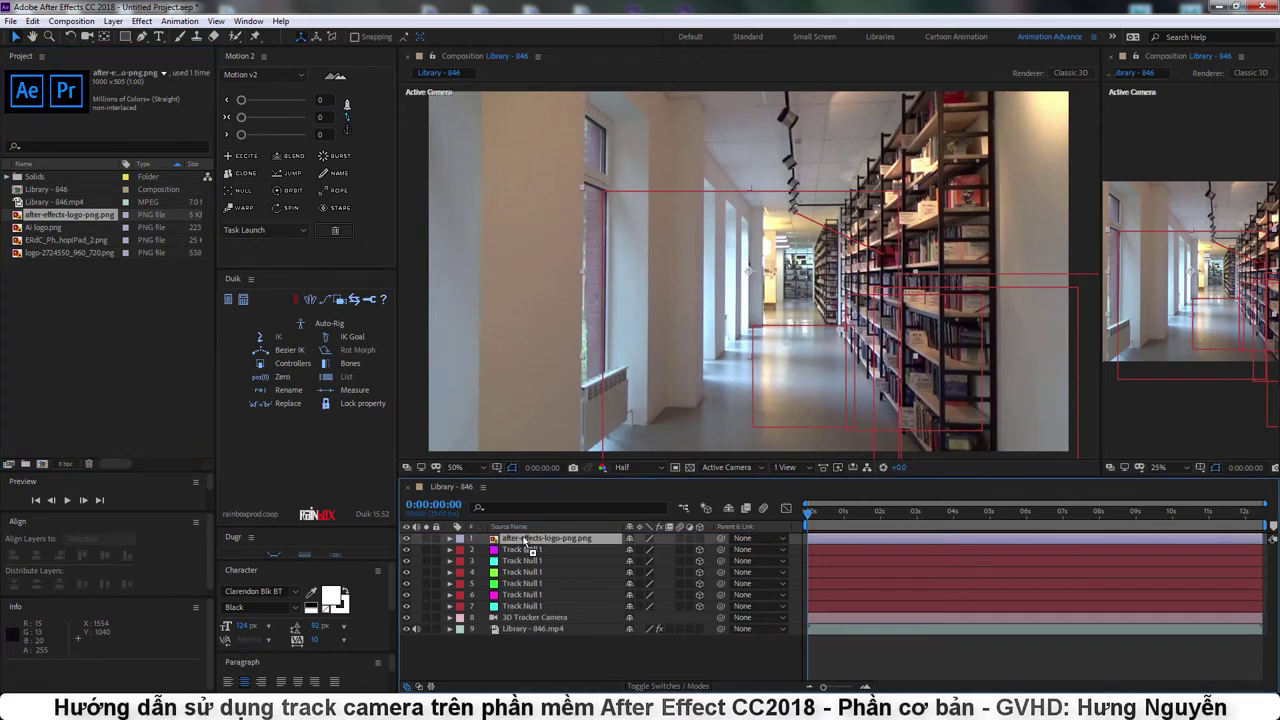
pyautogui.click(700, 538)
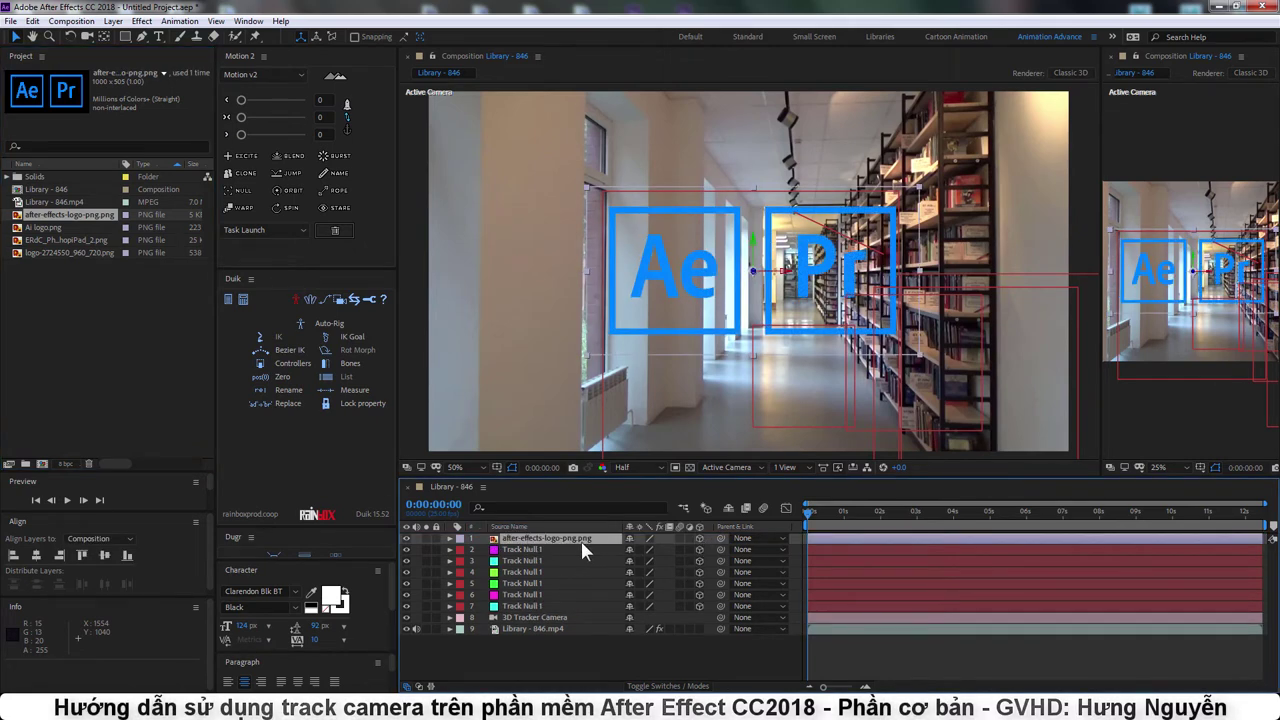
# Place the logo layer sixth, directly above layer 7 Track Null 1, and parent it to that null.
pyautogui.click(522, 607)
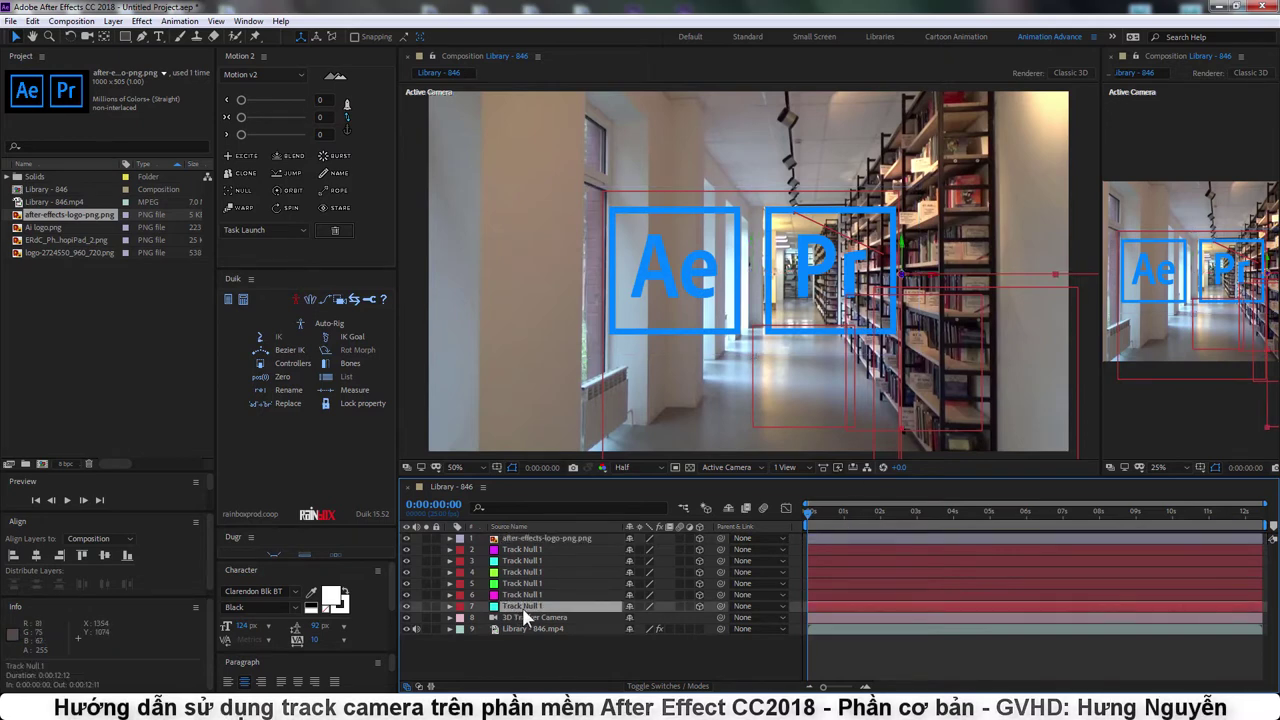
pyautogui.click(523, 596)
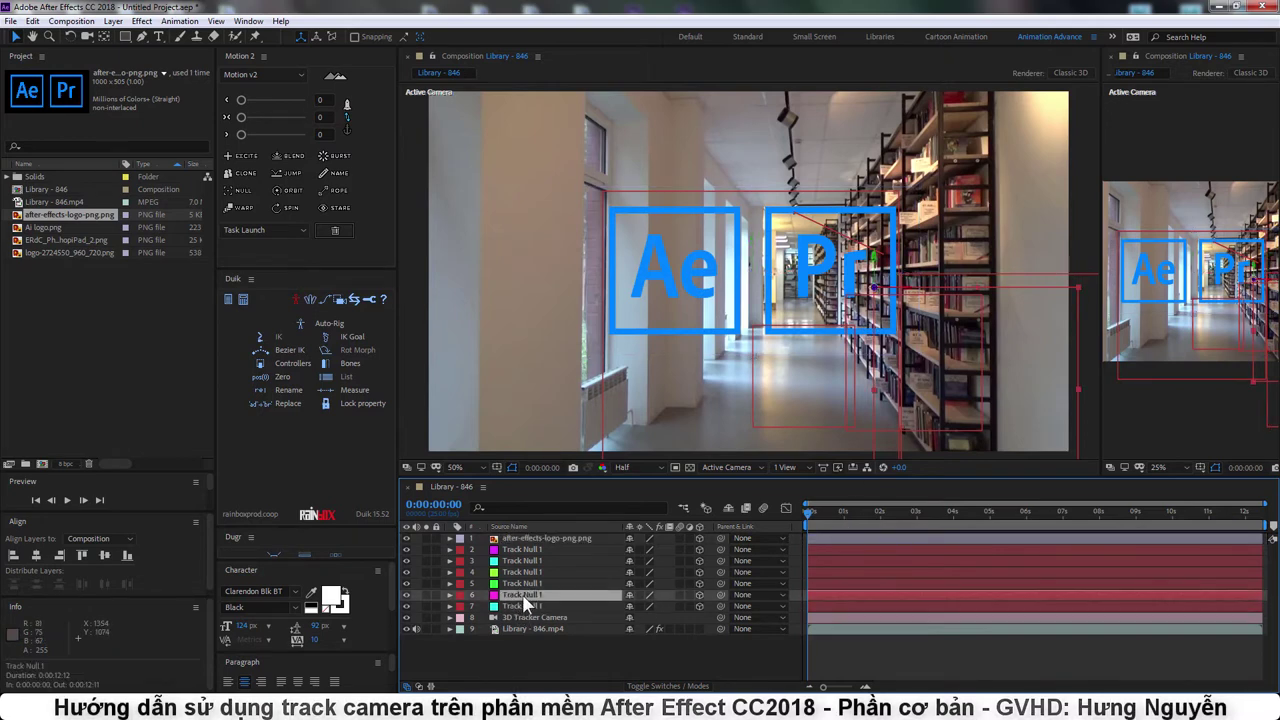
pyautogui.click(523, 587)
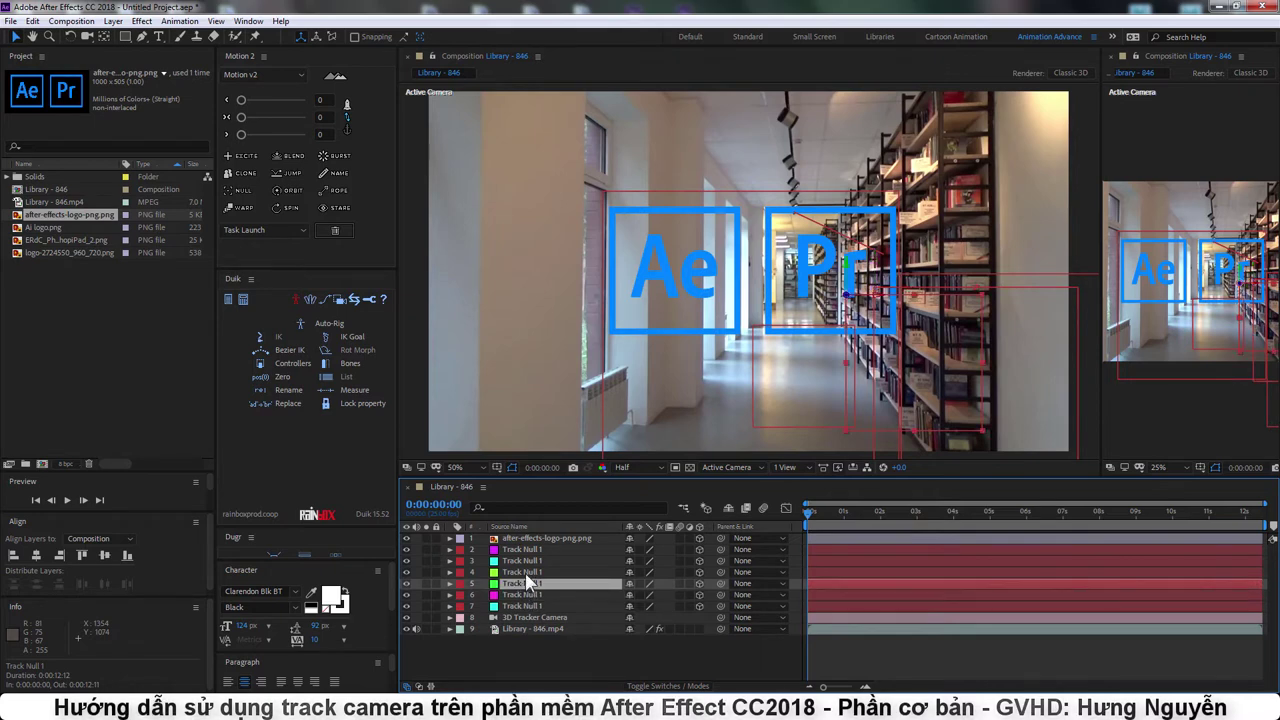
pyautogui.click(526, 576)
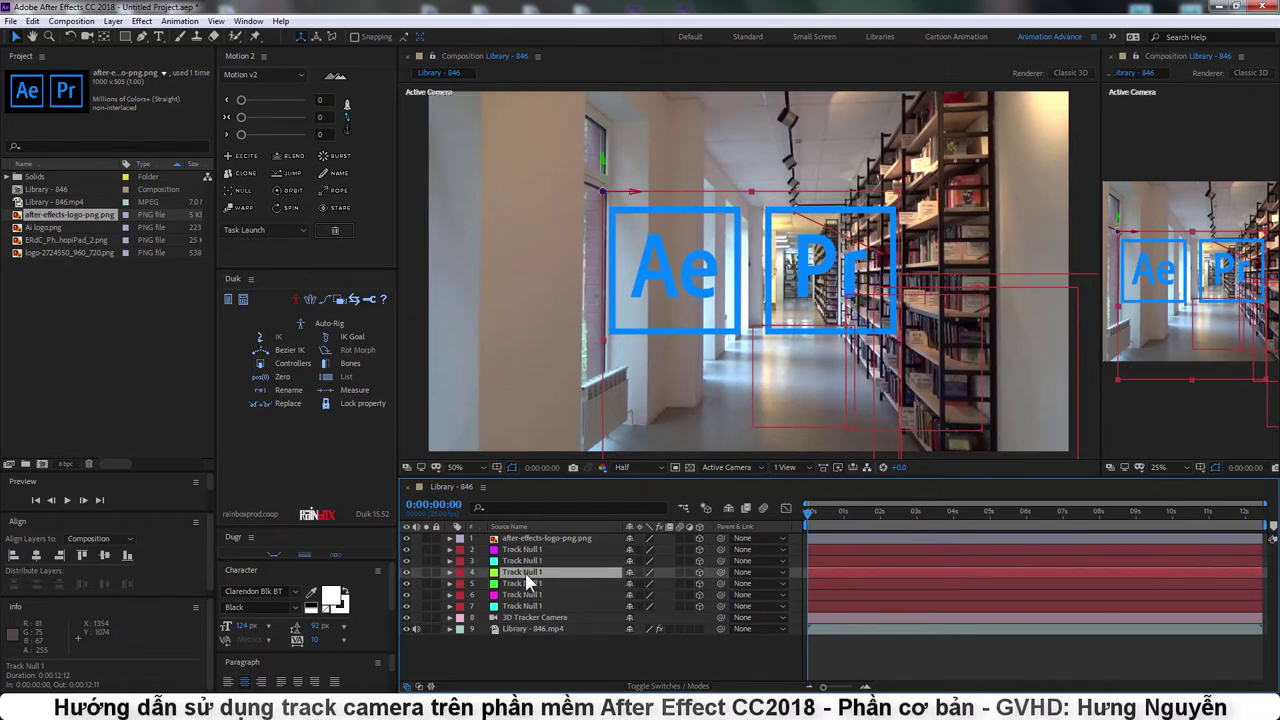
pyautogui.click(523, 560)
pyautogui.click(523, 549)
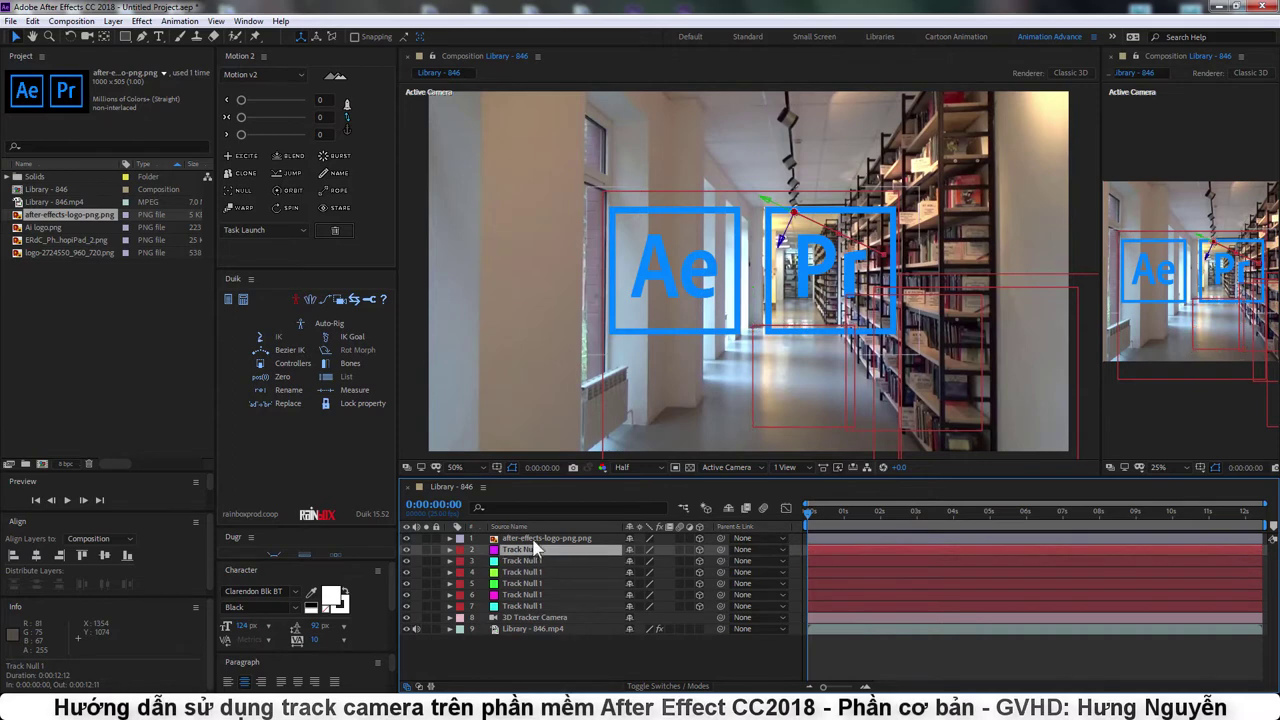
pyautogui.moveTo(523, 538); pyautogui.dragTo(538, 601)
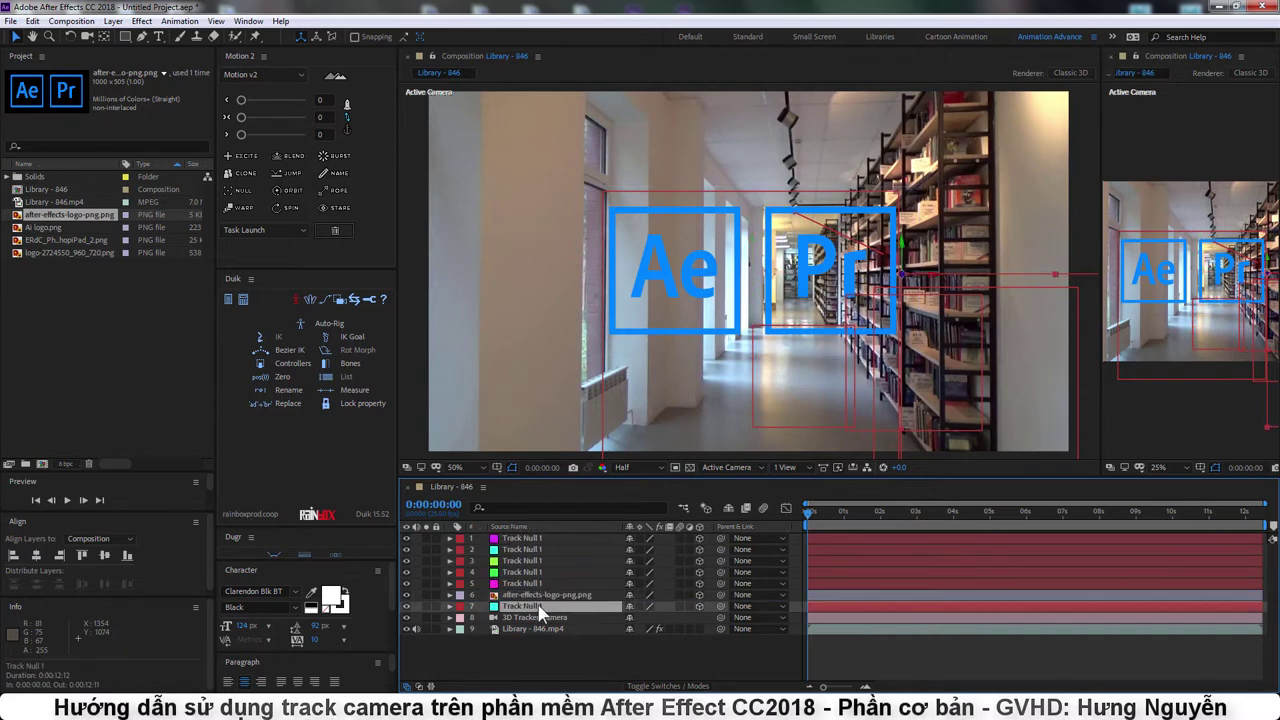
pyautogui.moveTo(722, 594); pyautogui.dragTo(724, 606)
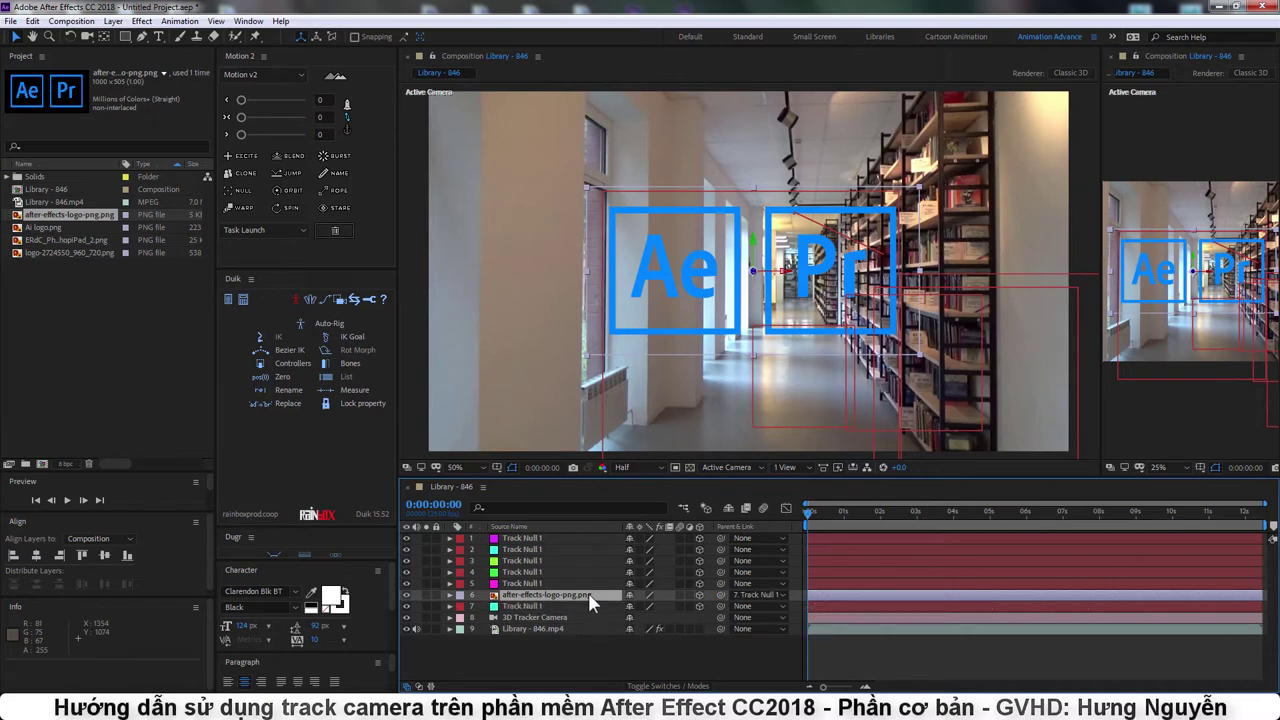
# Set the logo's Scale to 42% and scrub the timeline to confirm it follows the camera.
pyautogui.press('s')
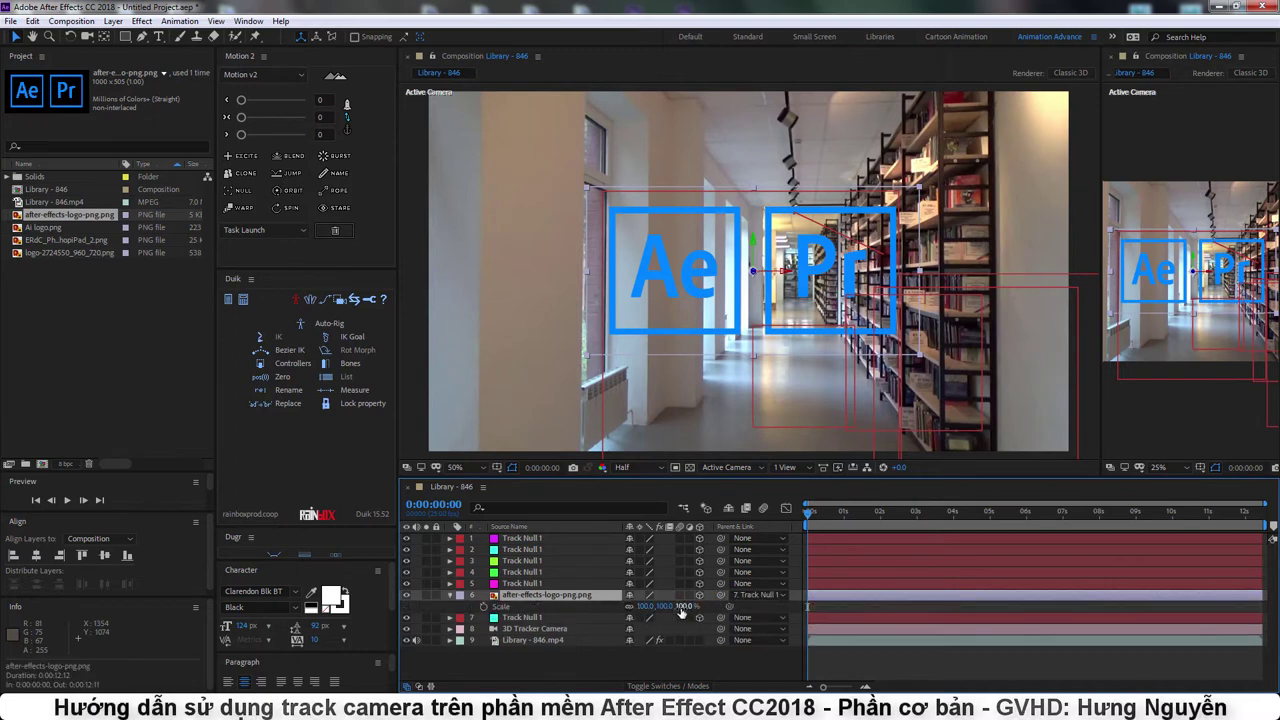
pyautogui.moveTo(640, 606); pyautogui.dragTo(600, 606)
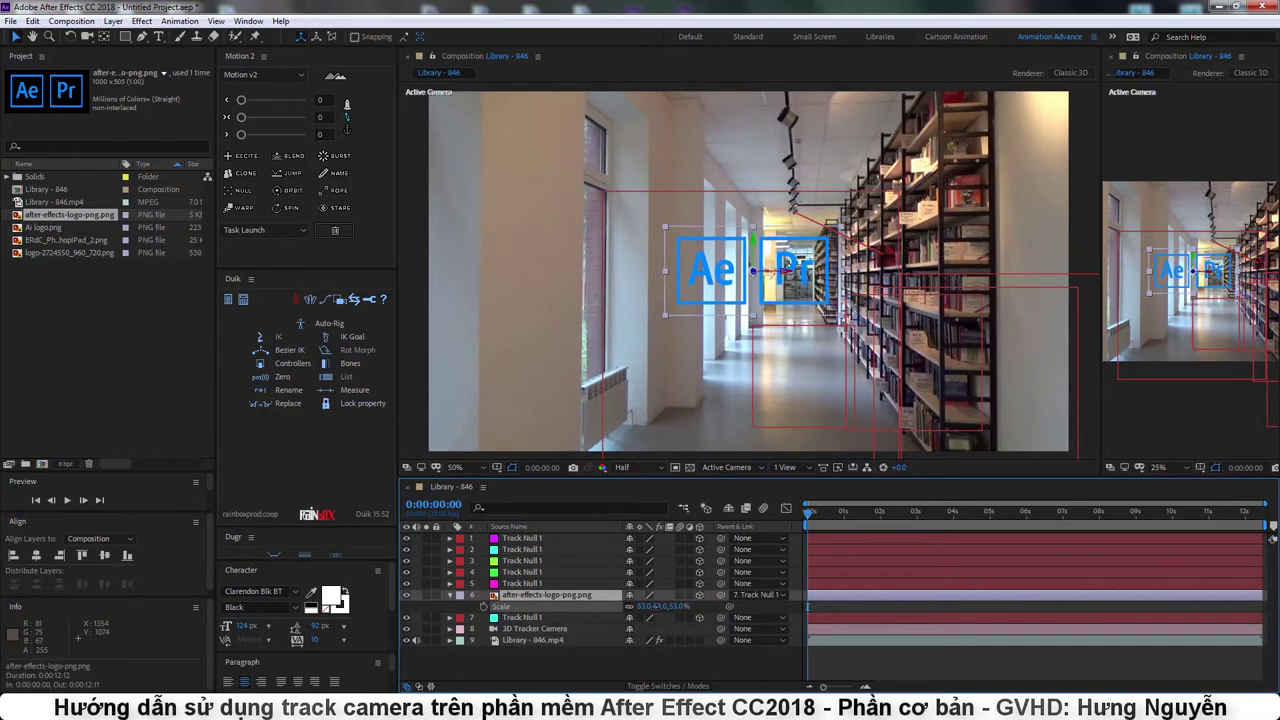
pyautogui.moveTo(825, 517)
pyautogui.mouseDown()
pyautogui.moveTo(914, 517)
pyautogui.moveTo(769, 518)
pyautogui.mouseUp()
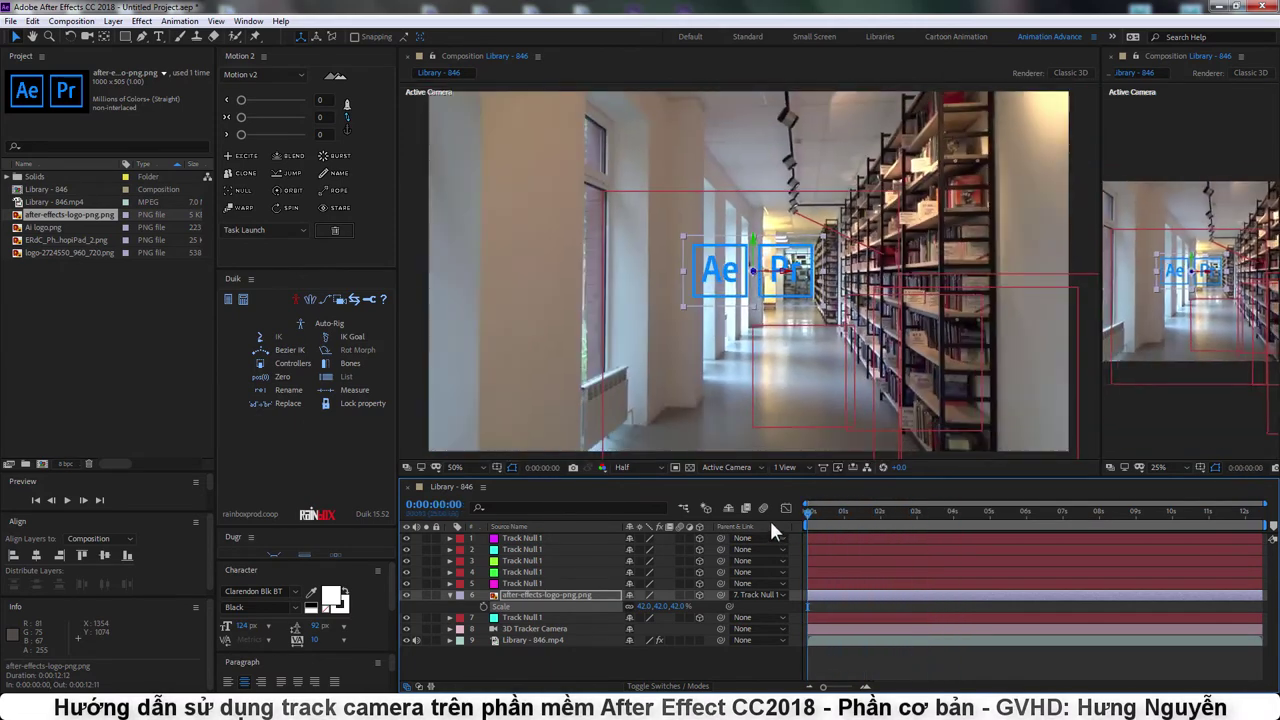
pyautogui.click(603, 664)
pyautogui.click(551, 594)
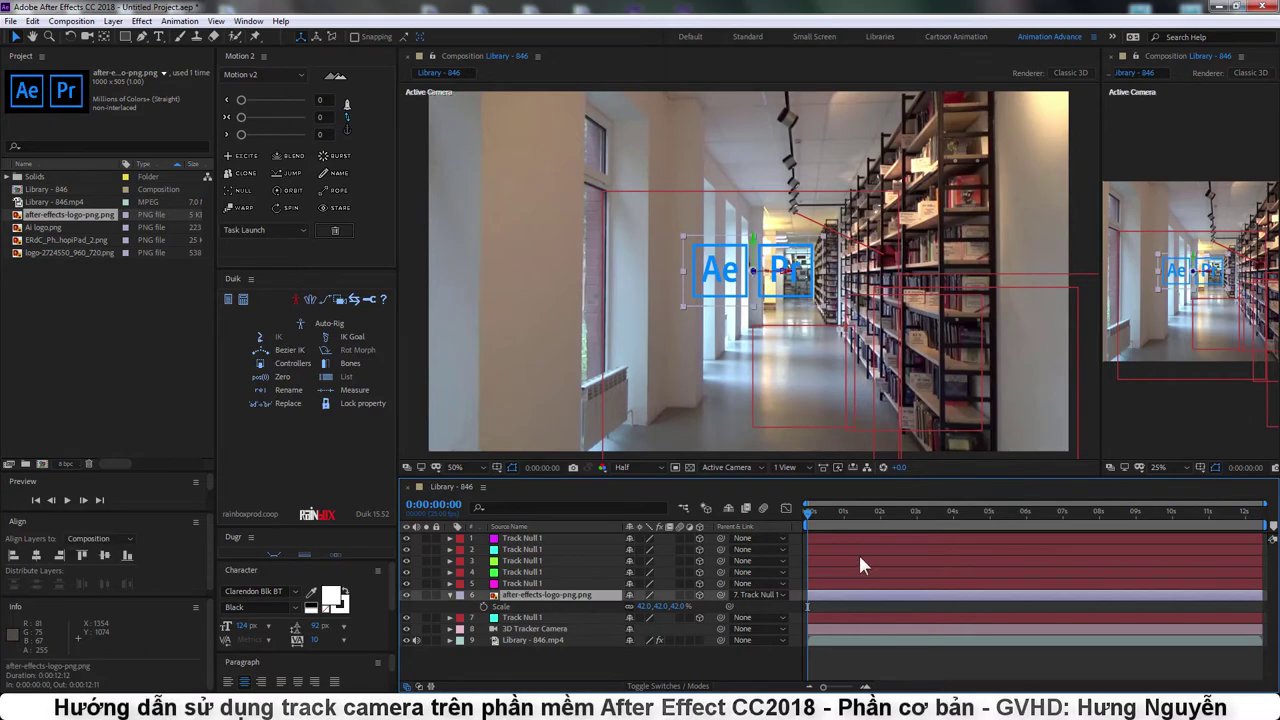
pyautogui.moveTo(818, 512)
pyautogui.mouseDown()
pyautogui.moveTo(1195, 545)
pyautogui.moveTo(715, 538)
pyautogui.mouseUp()
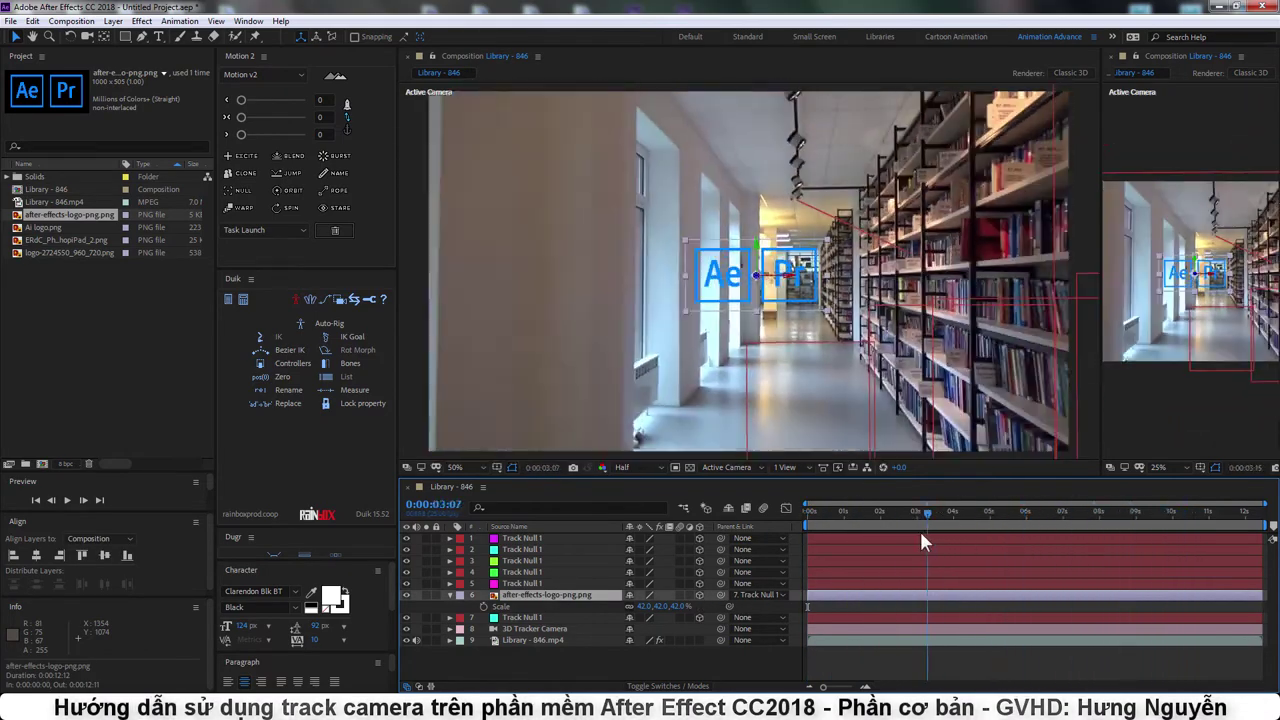
# Pick-whip the logo layer's Parent to layer 7 Track Null 1.
pyautogui.click(520, 616)
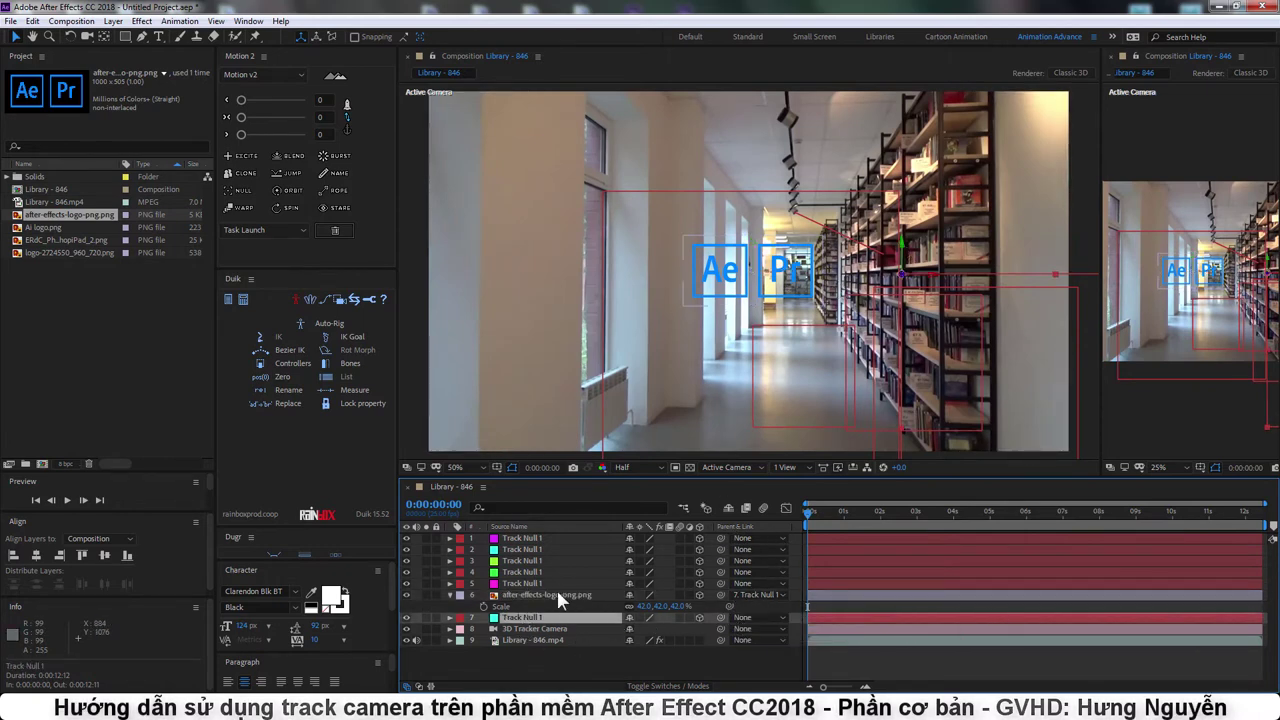
pyautogui.click(700, 594)
pyautogui.moveTo(721, 594); pyautogui.dragTo(536, 616)
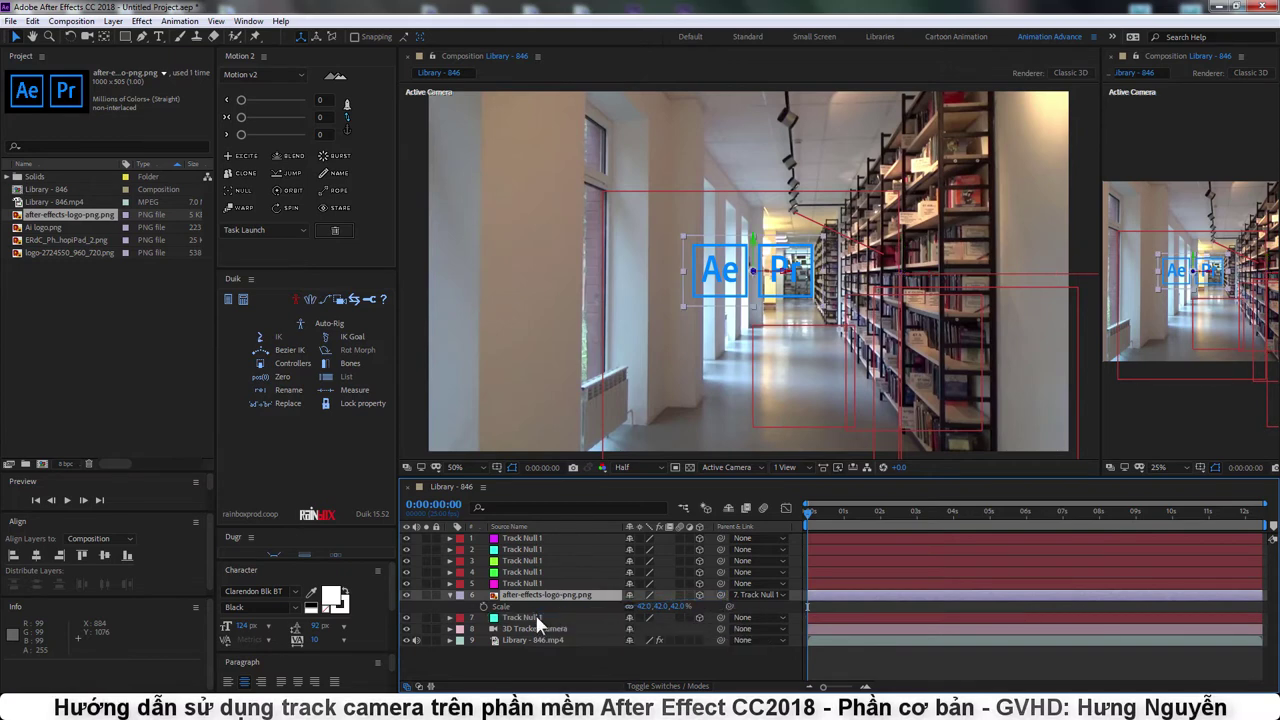
pyautogui.click(536, 616)
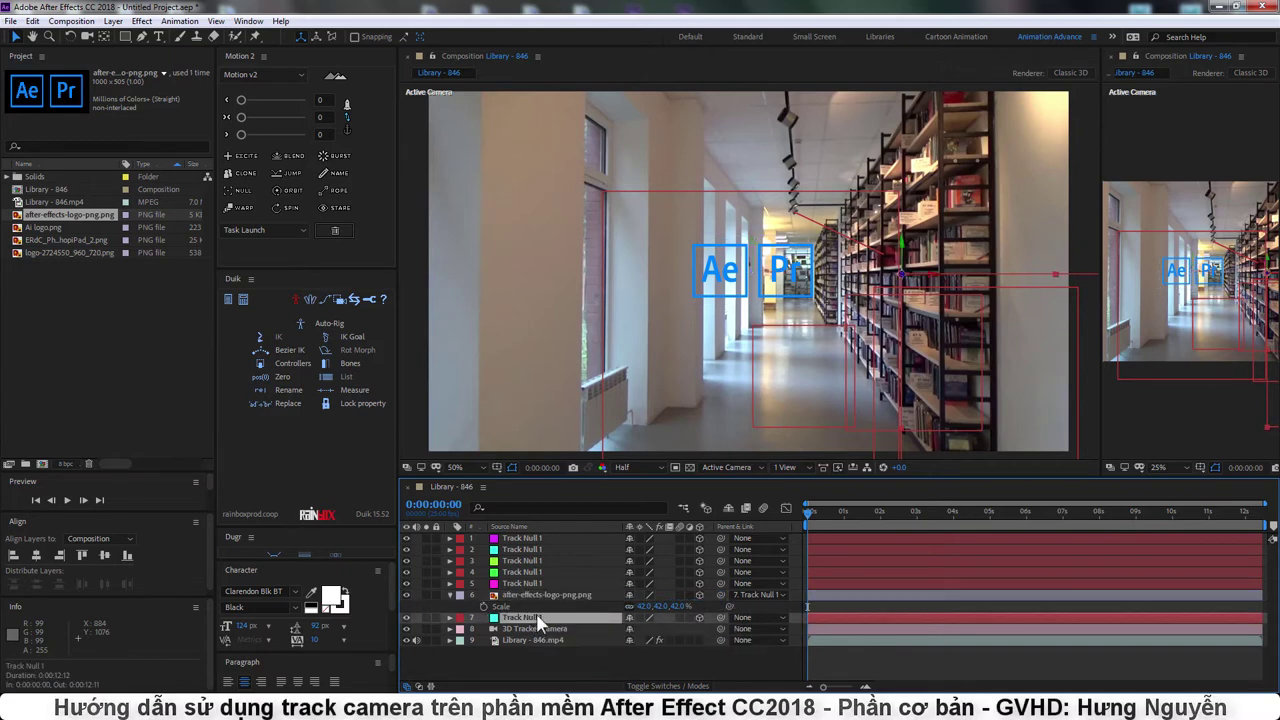
# Scrub the timeline to check the logo's motion, then re-confirm its parent link to Track Null 1.
pyautogui.click(700, 594)
pyautogui.moveTo(910, 511); pyautogui.dragTo(792, 514)
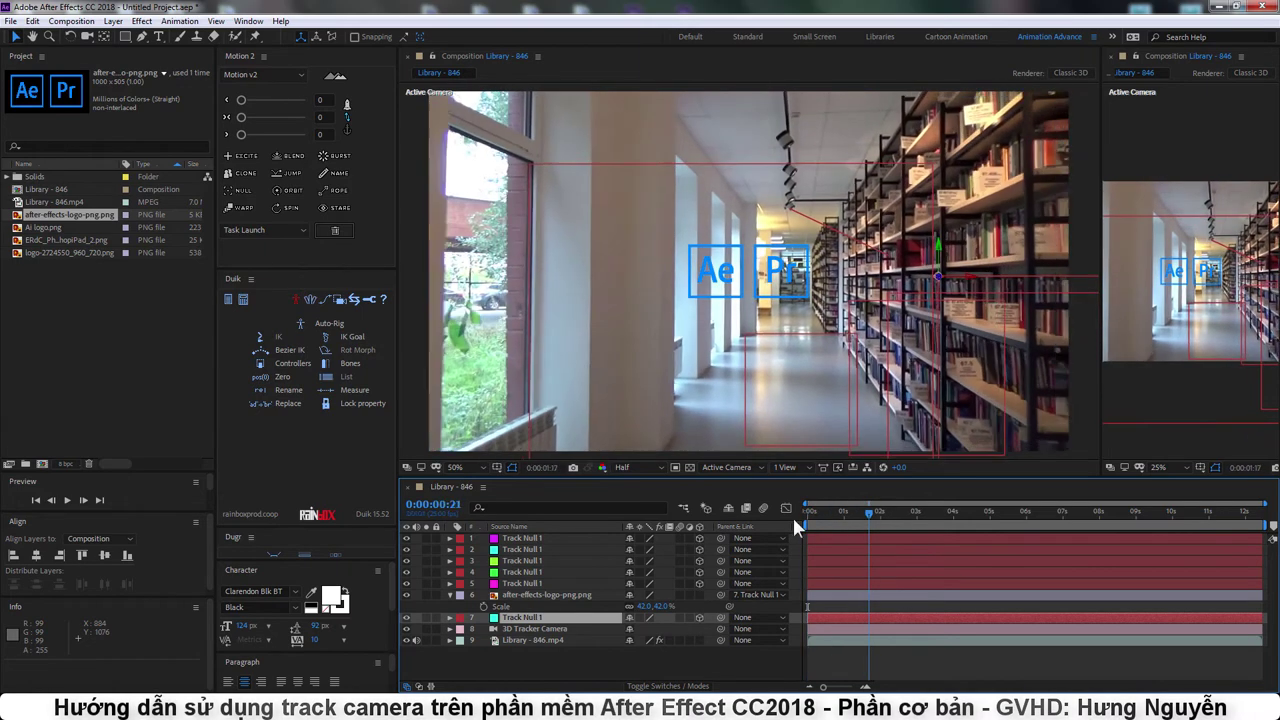
pyautogui.moveTo(721, 593); pyautogui.dragTo(570, 622)
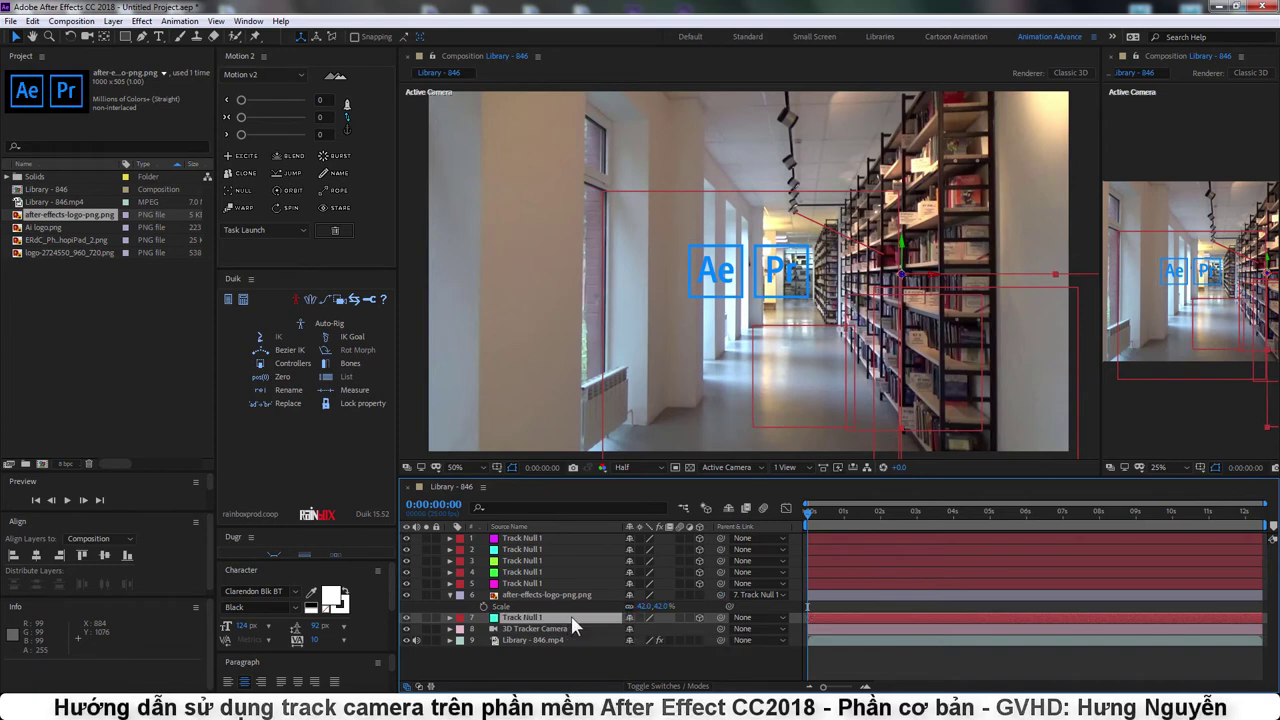
# Make the logo layer 3D and drag its Scale to 40% so the logos loom over the corridor.
pyautogui.click(700, 594)
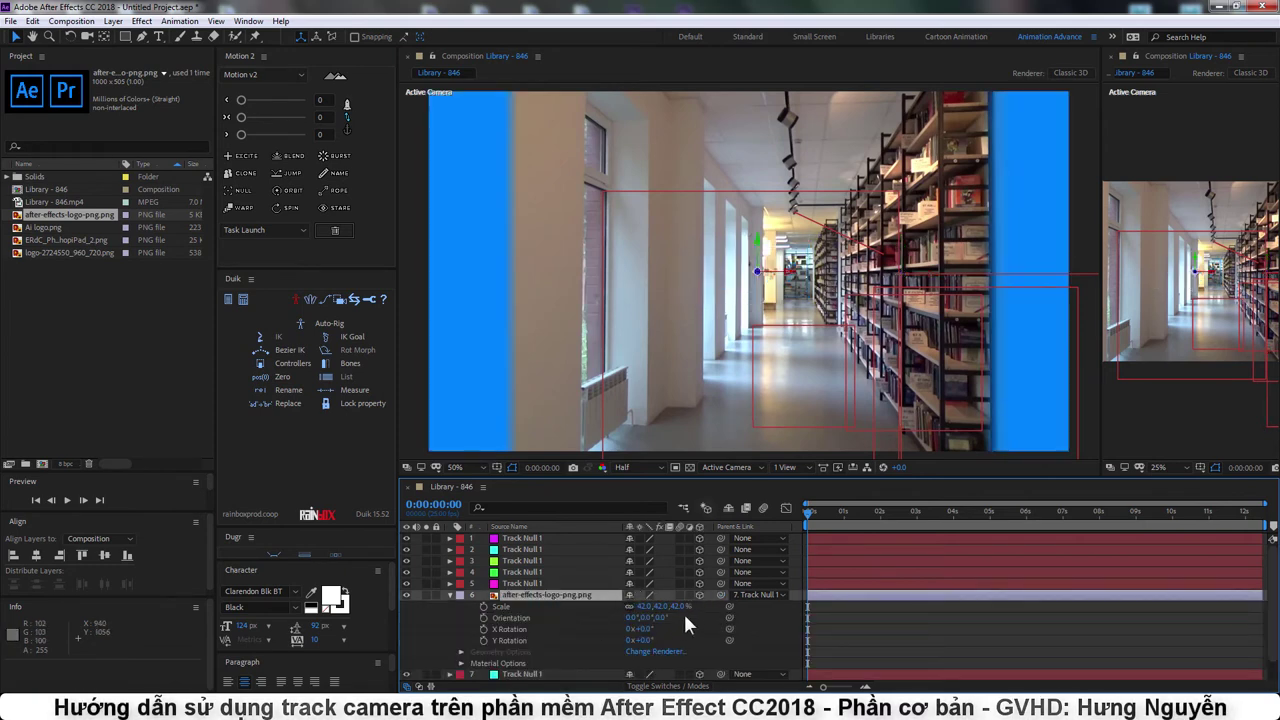
pyautogui.moveTo(683, 607)
pyautogui.mouseDown()
pyautogui.moveTo(640, 607)
pyautogui.moveTo(776, 543)
pyautogui.moveTo(981, 517)
pyautogui.mouseUp()
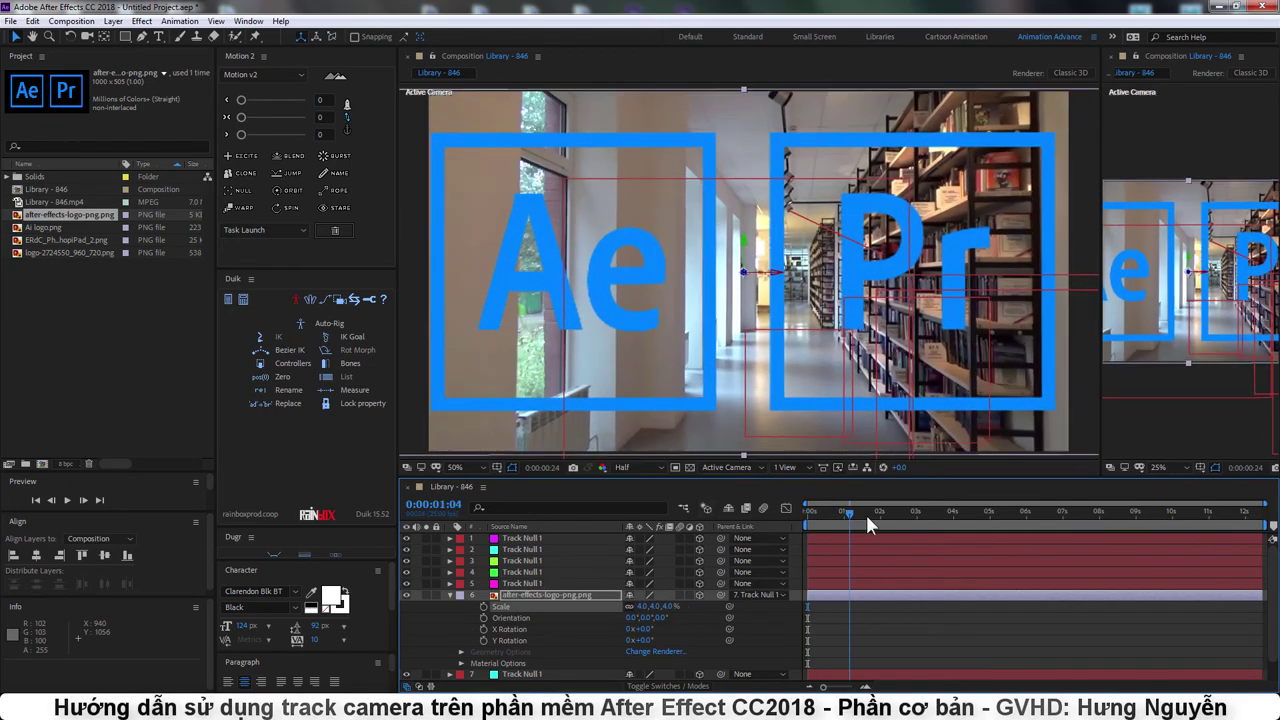